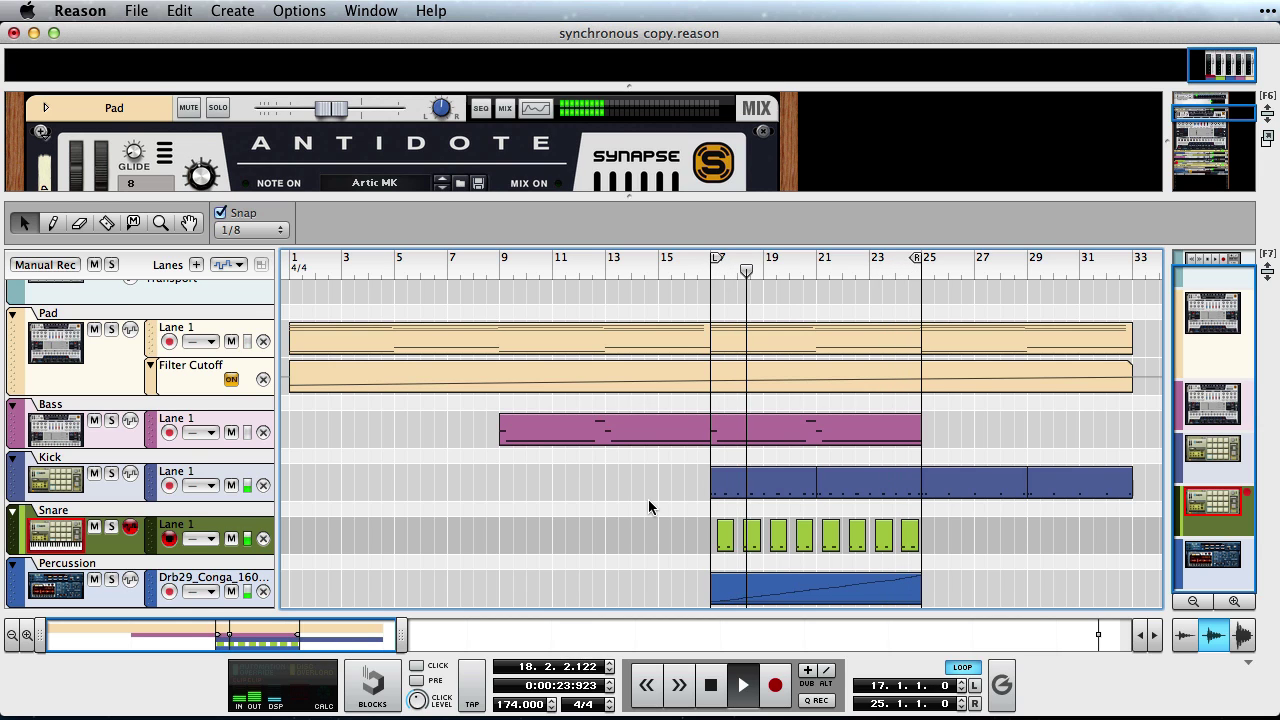
Step: Stop playback and enlarge the rack to show Antidote's filter and effects section
{"action": "left_click", "coordinate": [710, 685]}
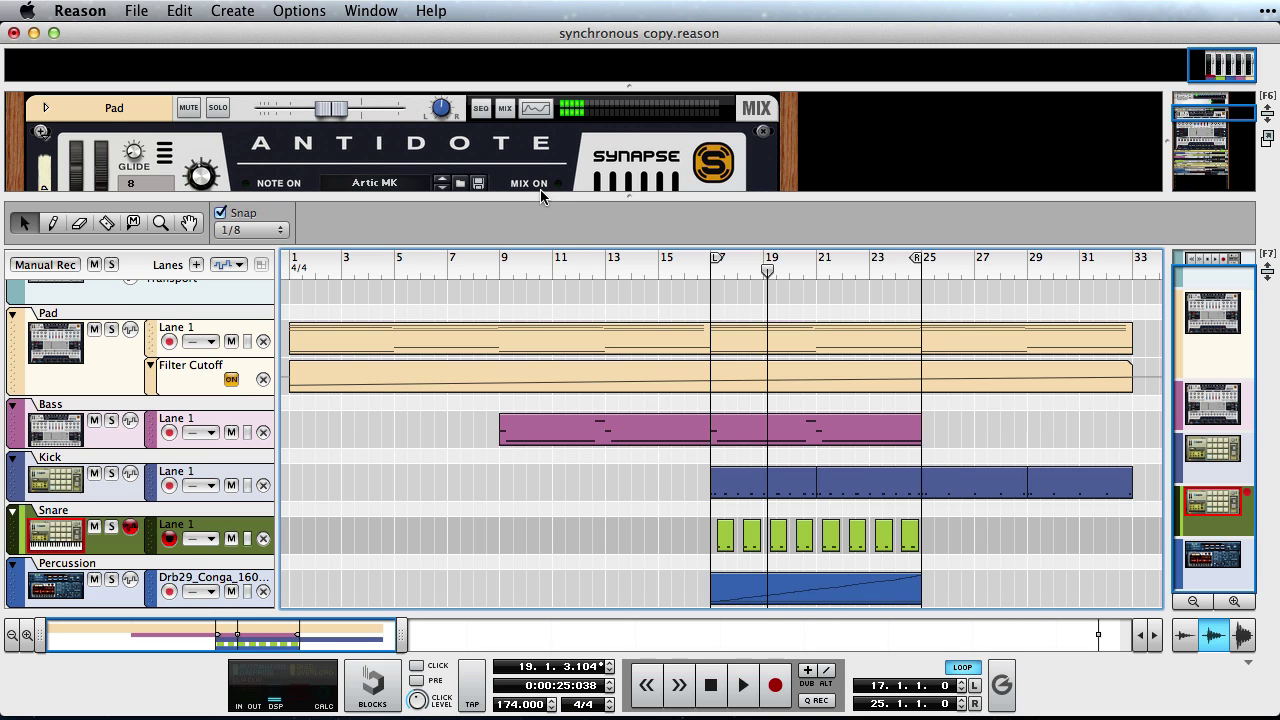
{"action": "left_click_drag", "start_coordinate": [540, 195], "coordinate": [550, 445]}
{"action": "scroll", "coordinate": [755, 313], "scroll_direction": "down", "scroll_amount": 10}
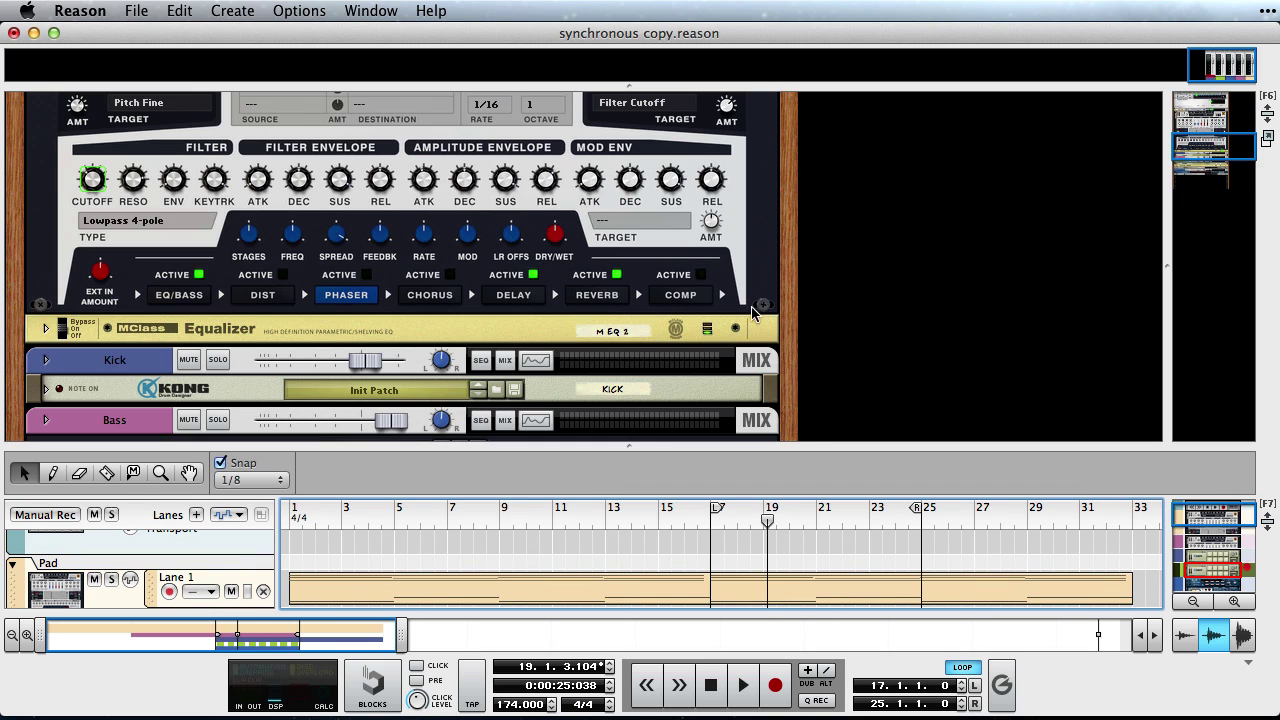
Step: Insert a Creative FX Synchronous Effect Modulator on the Antidote Pad and enlarge the rack
{"action": "right_click", "coordinate": [757, 280]}
{"action": "mouse_move", "coordinate": [785, 349]}
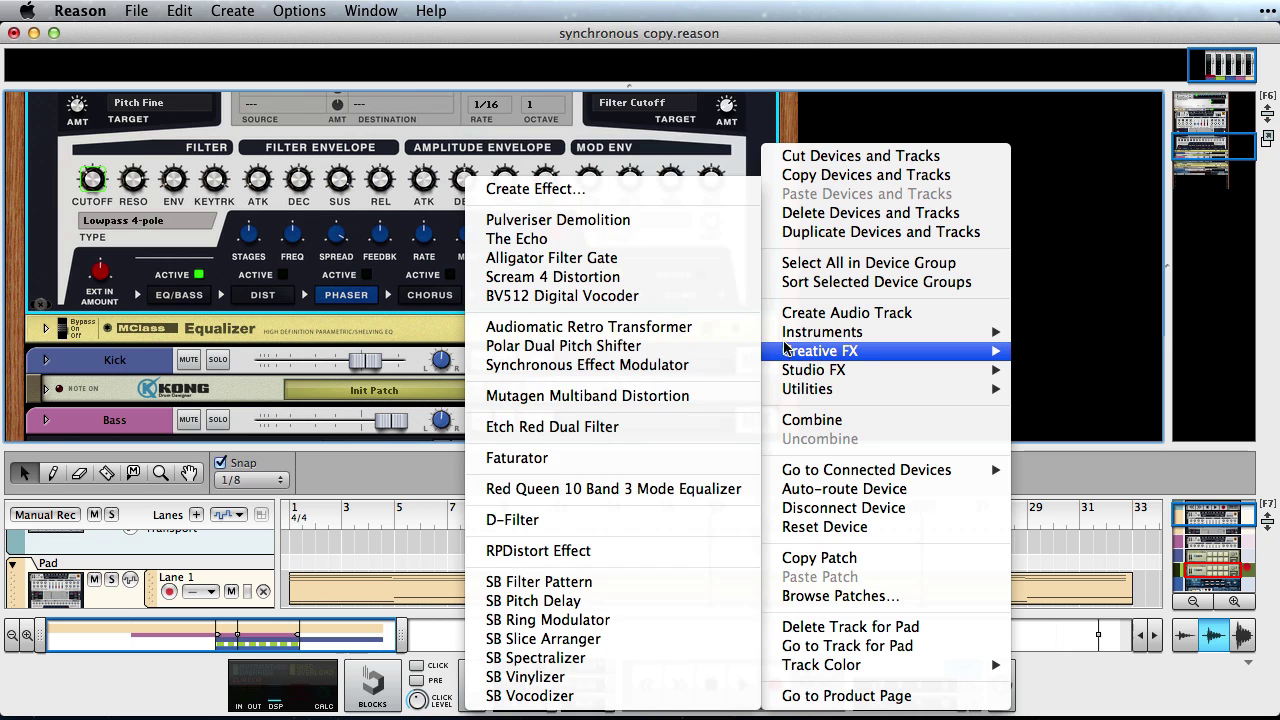
{"action": "left_click", "coordinate": [550, 364]}
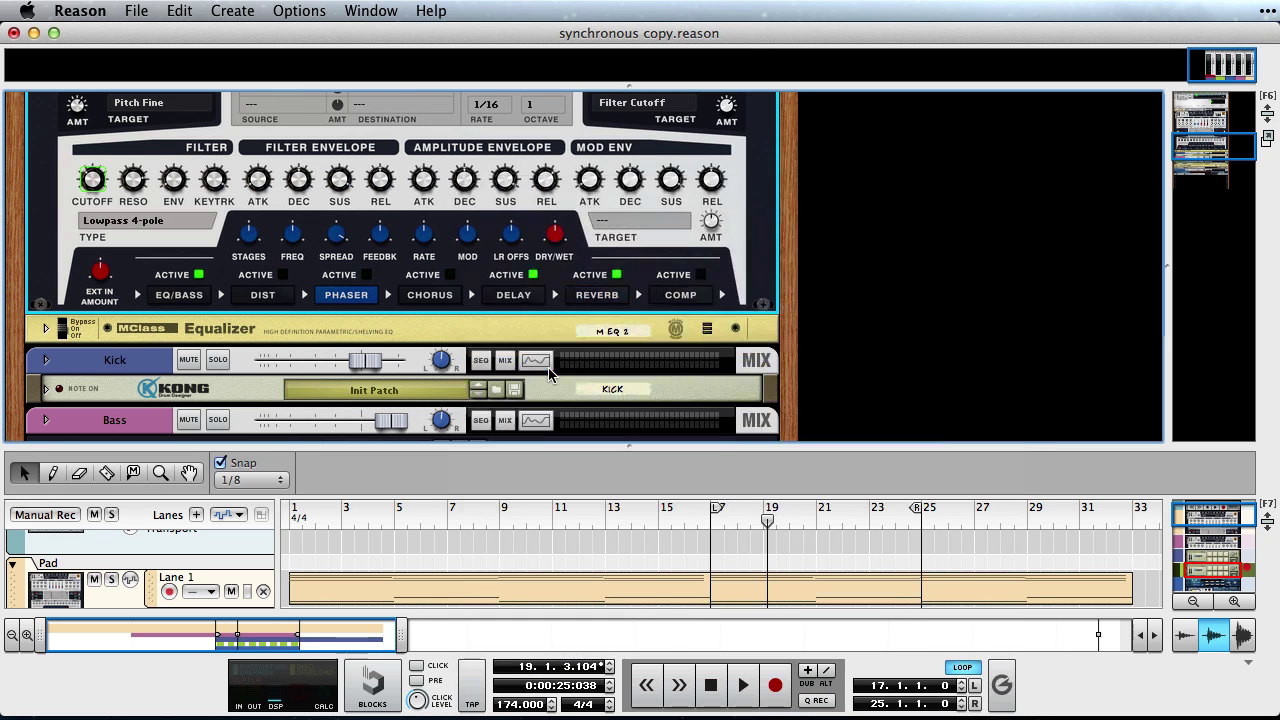
{"action": "left_click_drag", "start_coordinate": [771, 449], "coordinate": [771, 612]}
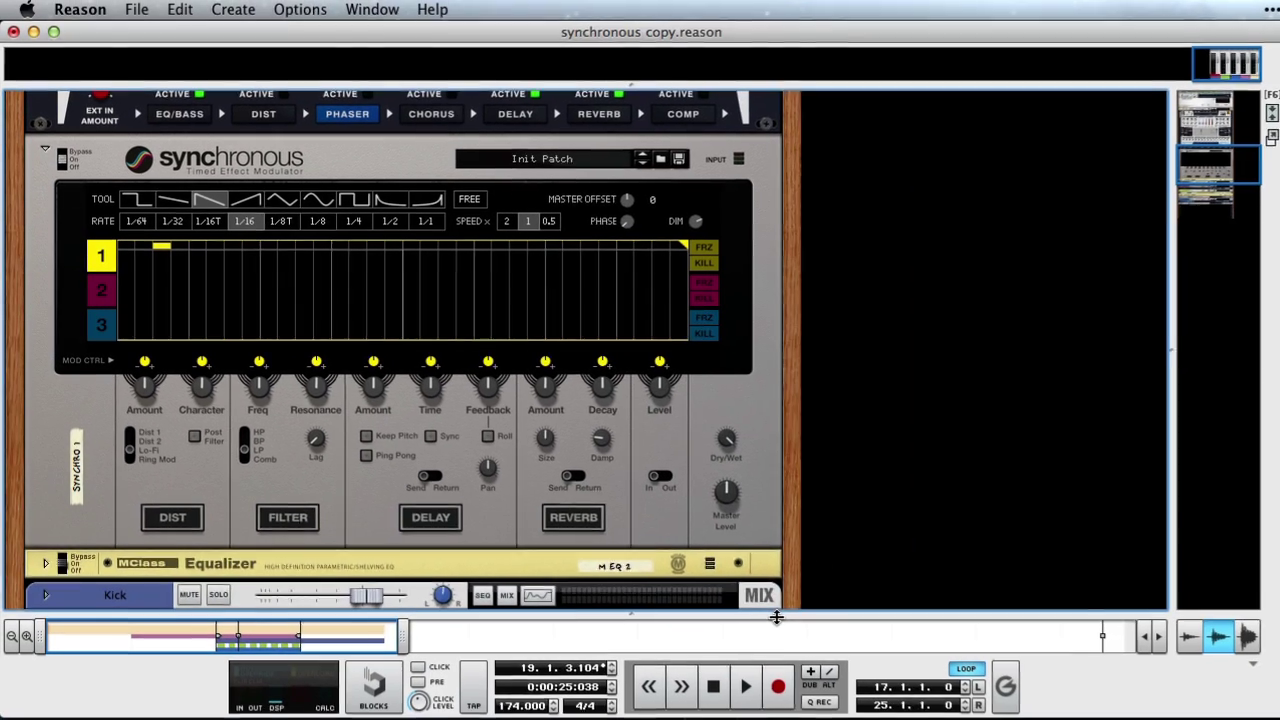
Step: Solo the Pad track and play the loop from bar 17
{"action": "left_click_drag", "start_coordinate": [707, 595], "coordinate": [707, 230]}
{"action": "left_click", "coordinate": [711, 293]}
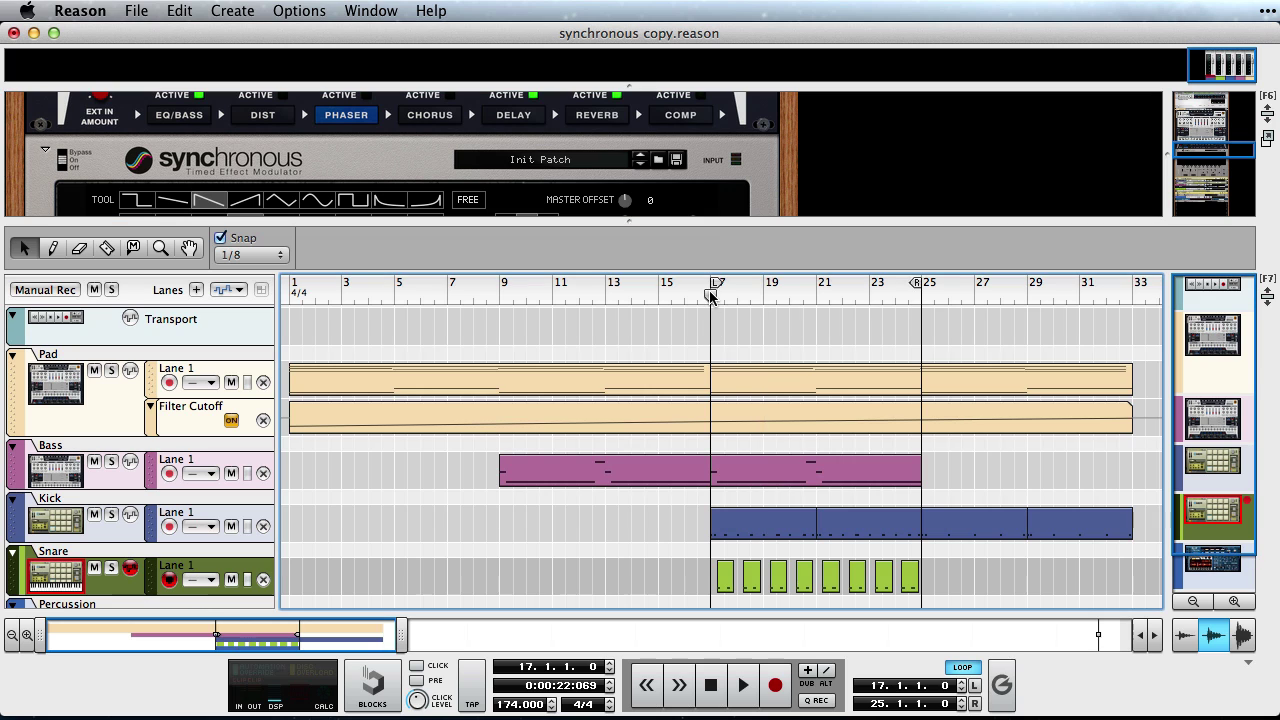
{"action": "left_click", "coordinate": [111, 370]}
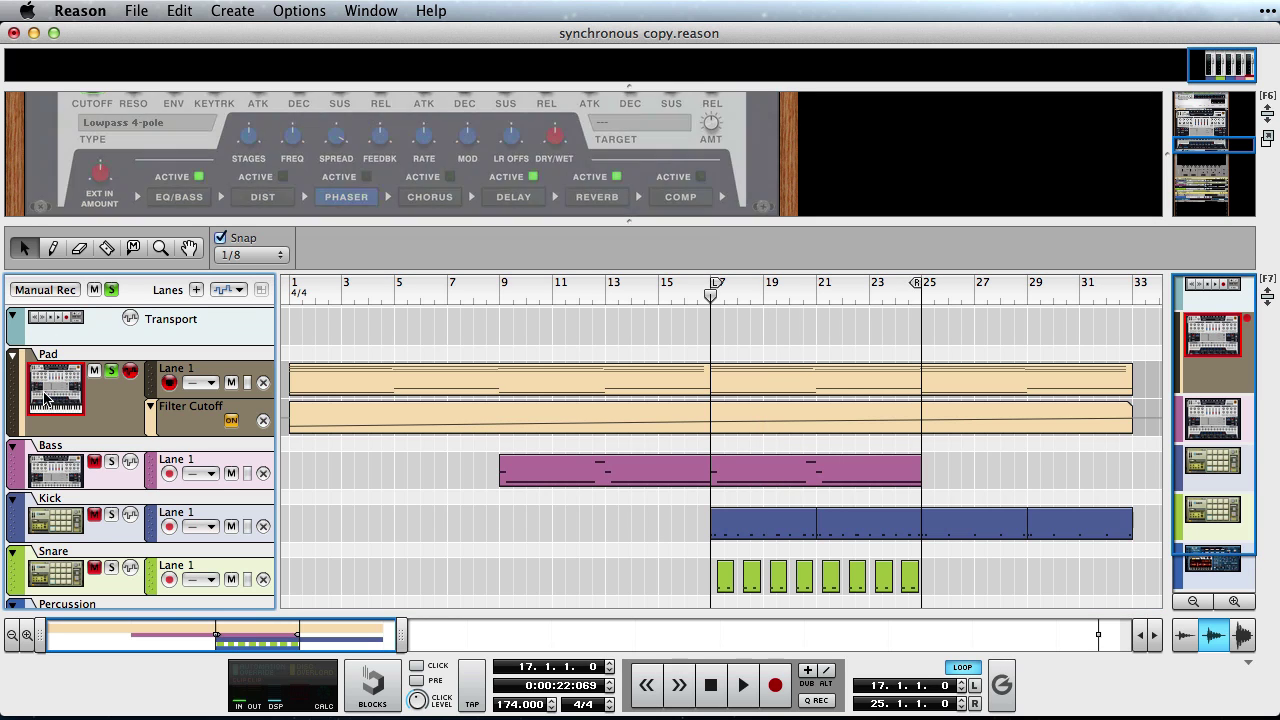
{"action": "key", "text": "Return"}
{"action": "key", "text": "space"}
{"action": "key", "text": "KP_1"}
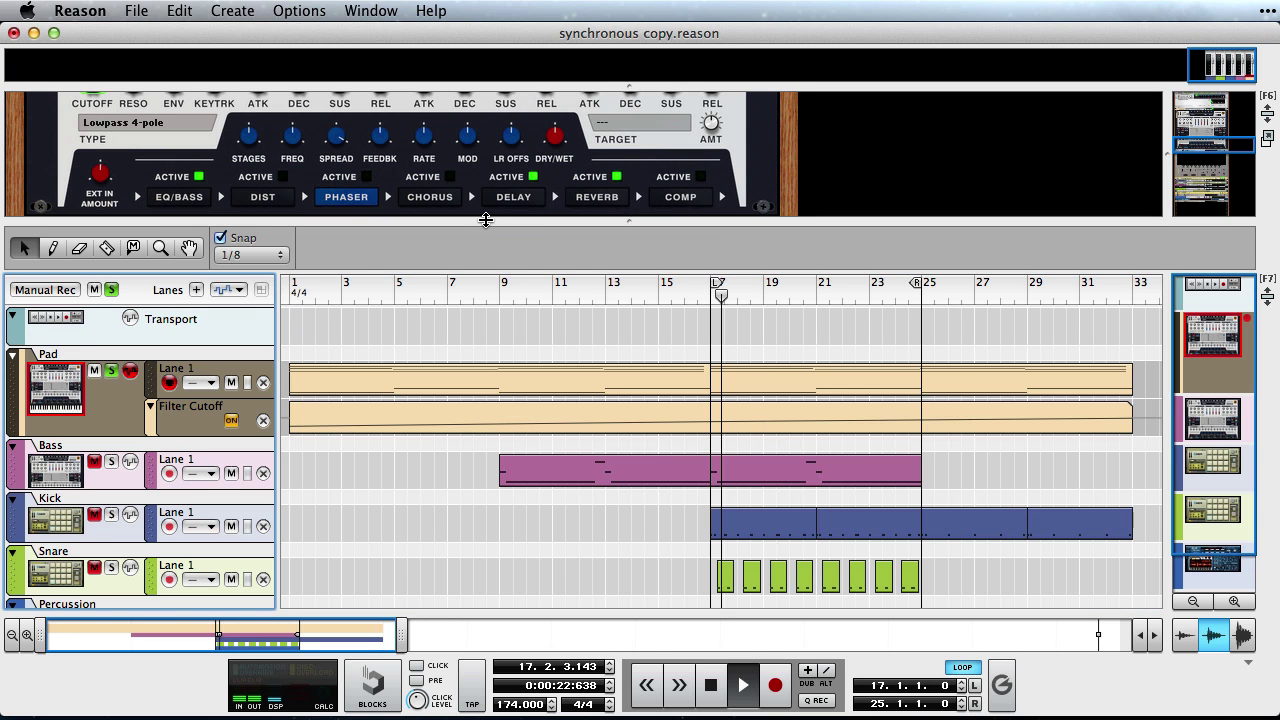
Step: Show only the rack and nudge the Synchronous filter Freq up to 46%
{"action": "key", "text": "F7"}
{"action": "scroll", "coordinate": [620, 345], "scroll_direction": "down", "scroll_amount": 2}
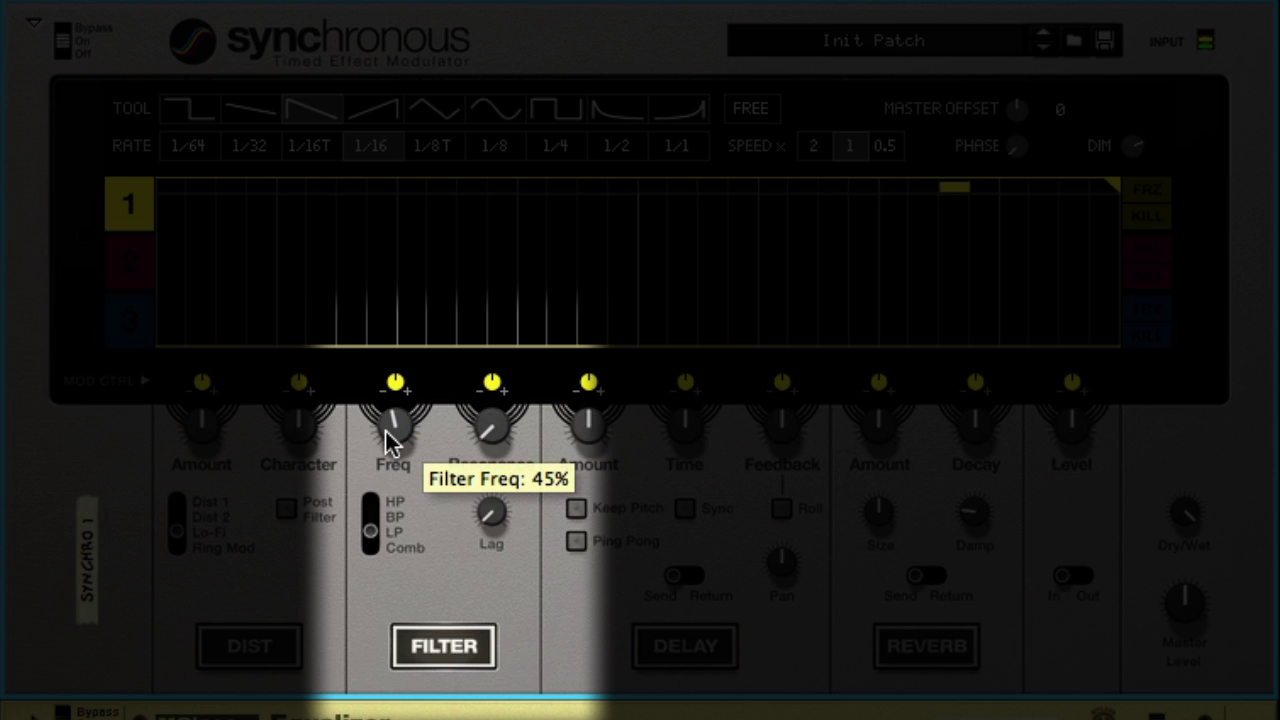
{"action": "left_click_drag", "start_coordinate": [387, 431], "coordinate": [356, 421]}
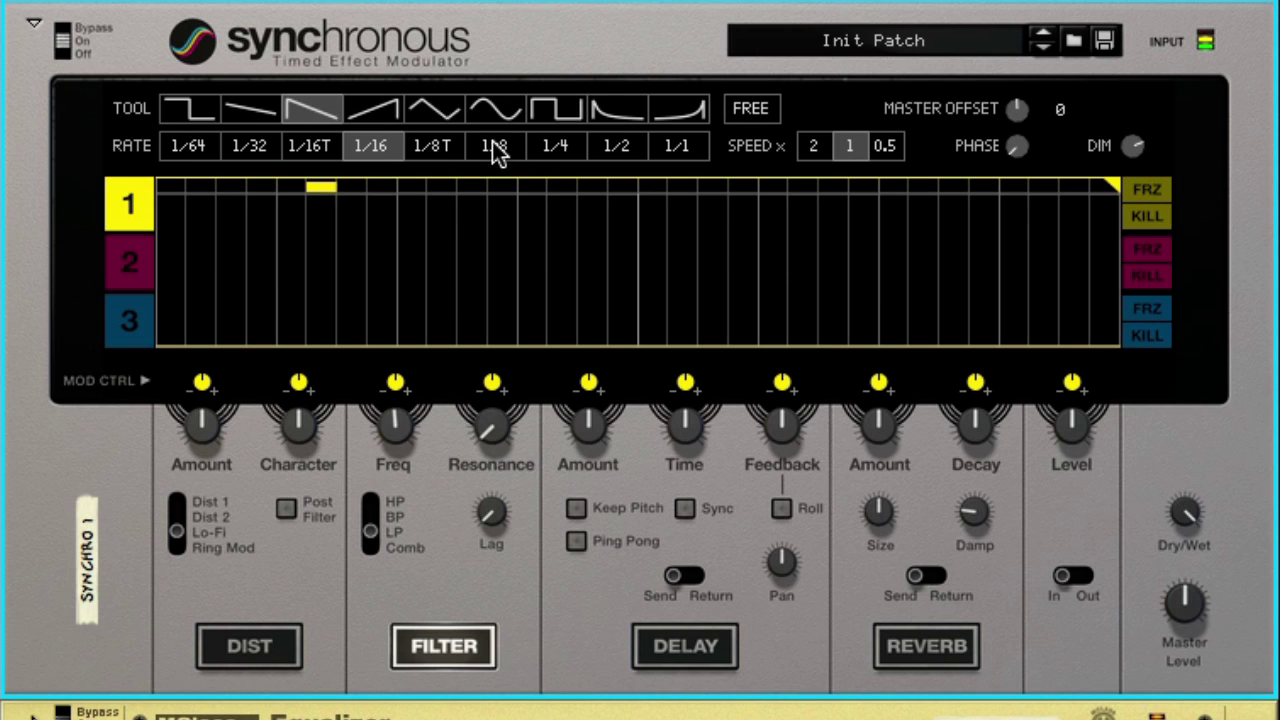
Step: Draw a sine curve across all of Synchronous lane 1 at a 1/8 rate
{"action": "left_click", "coordinate": [490, 110]}
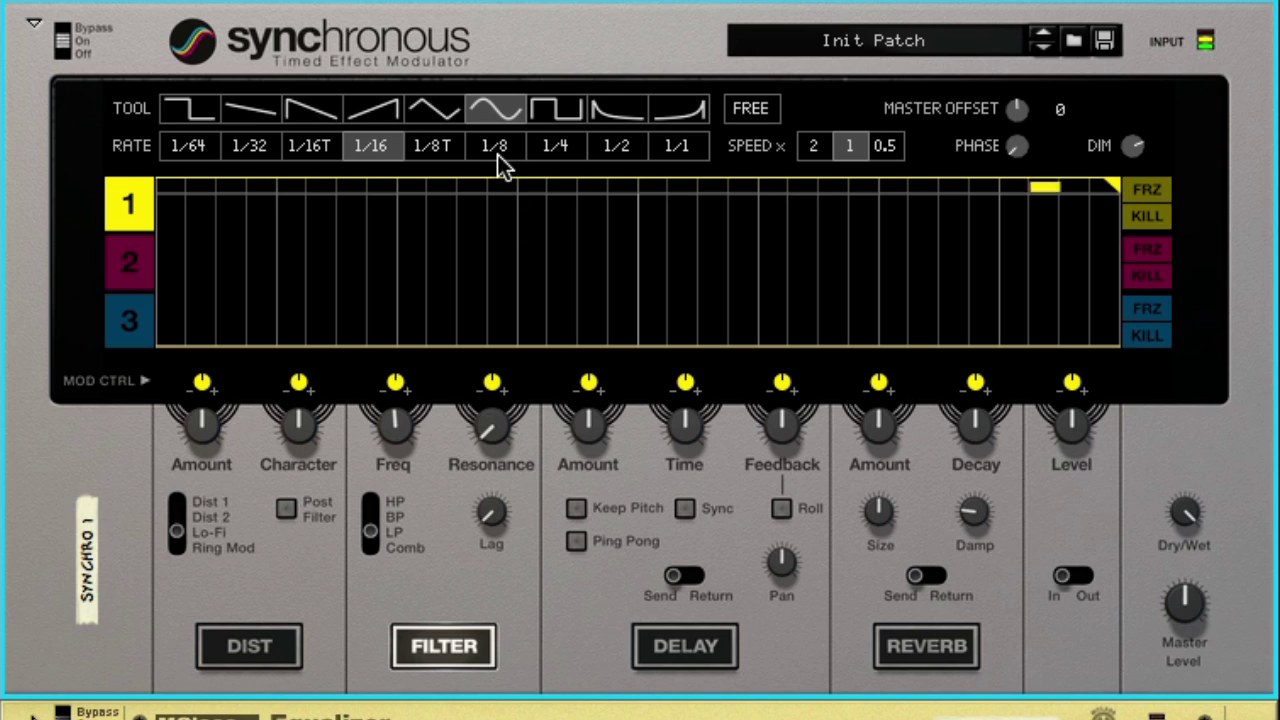
{"action": "left_click", "coordinate": [497, 152]}
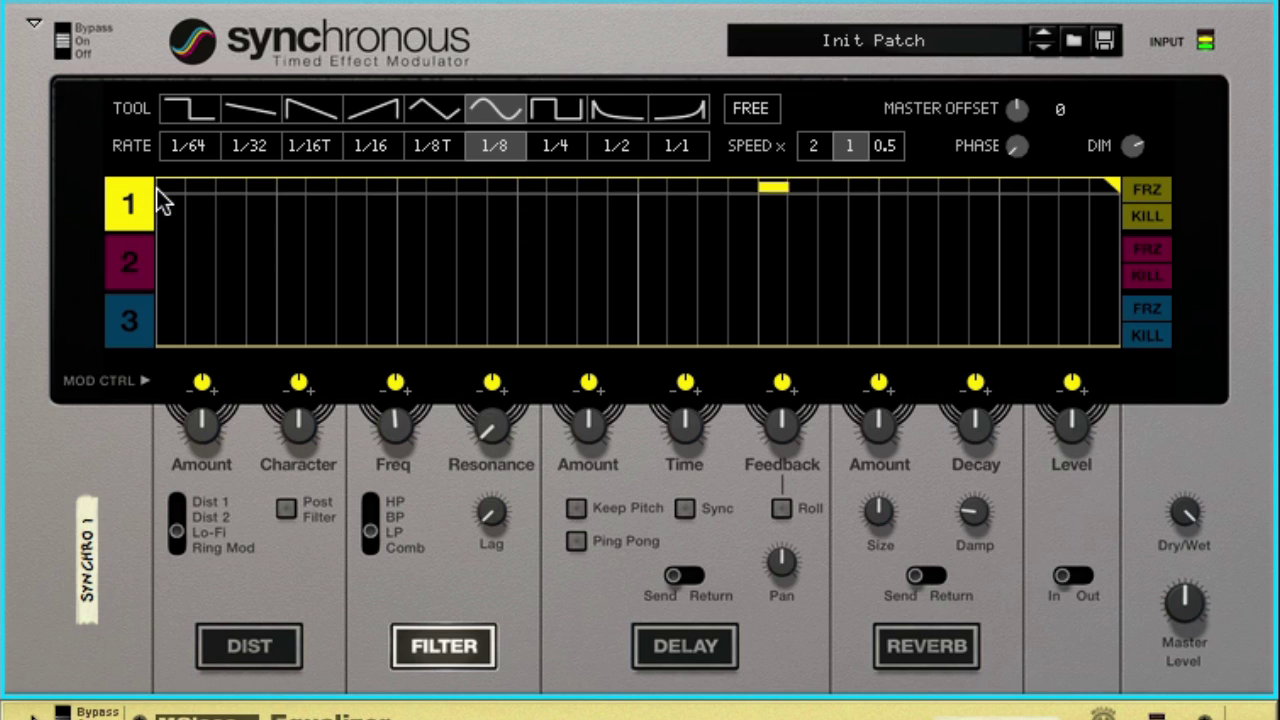
{"action": "mouse_move", "coordinate": [160, 199]}
{"action": "left_mouse_down"}
{"action": "mouse_move", "coordinate": [537, 183]}
{"action": "mouse_move", "coordinate": [1180, 189]}
{"action": "left_mouse_up"}
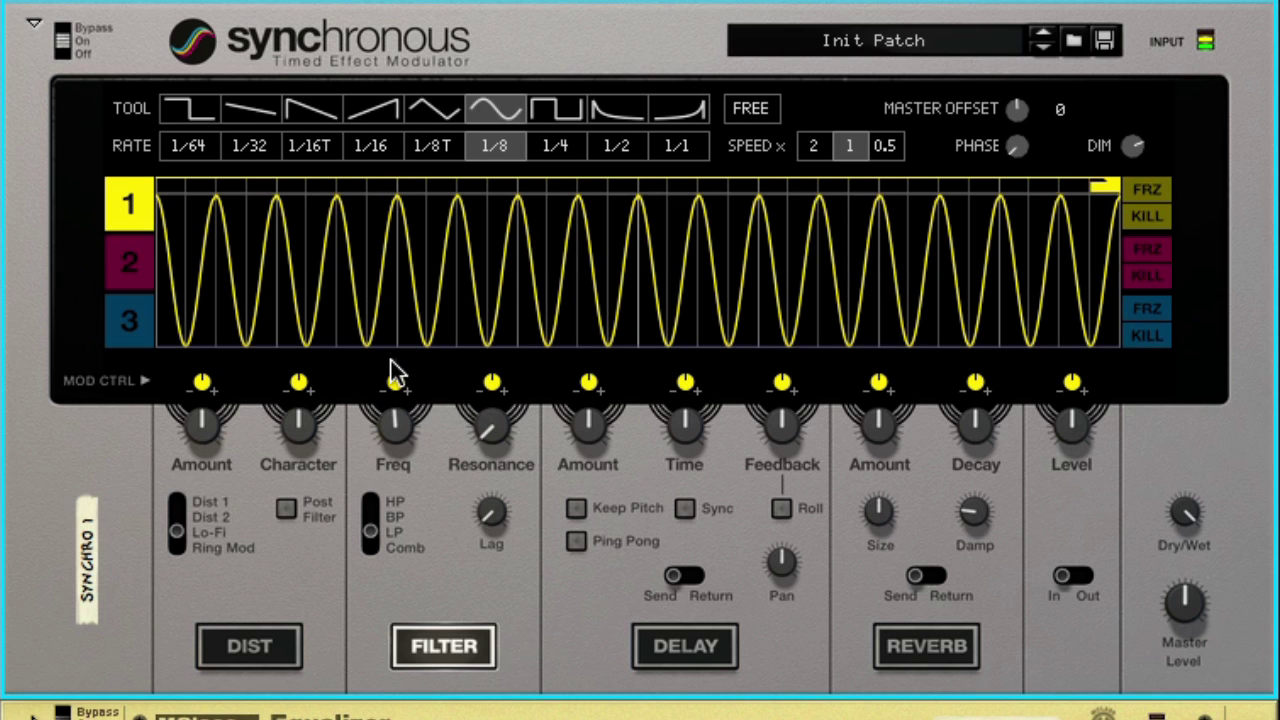
Step: Lower filter Freq to 37%, redrawing the curve's middle at 1/4 and end at 1/2
{"action": "left_click_drag", "start_coordinate": [391, 429], "coordinate": [378, 474]}
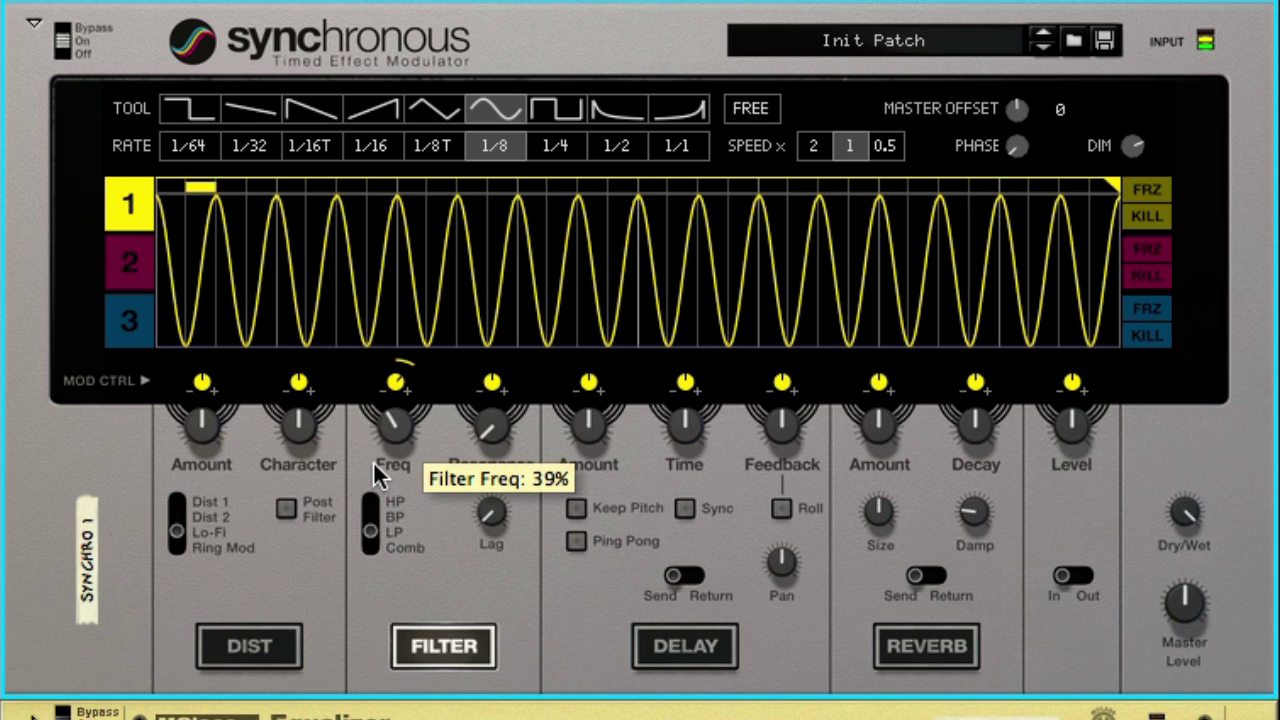
{"action": "left_click", "coordinate": [558, 149]}
{"action": "left_click_drag", "start_coordinate": [650, 210], "coordinate": [857, 175]}
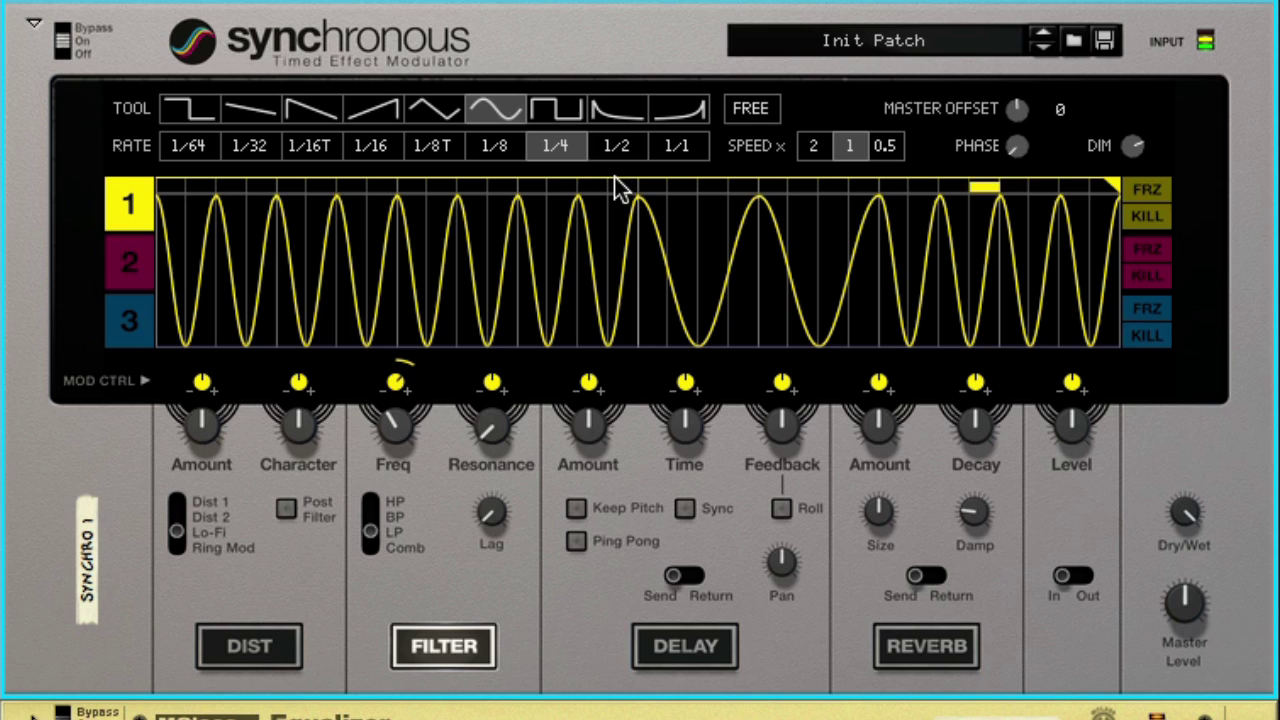
{"action": "left_click", "coordinate": [630, 145]}
{"action": "left_click_drag", "start_coordinate": [903, 215], "coordinate": [1117, 194]}
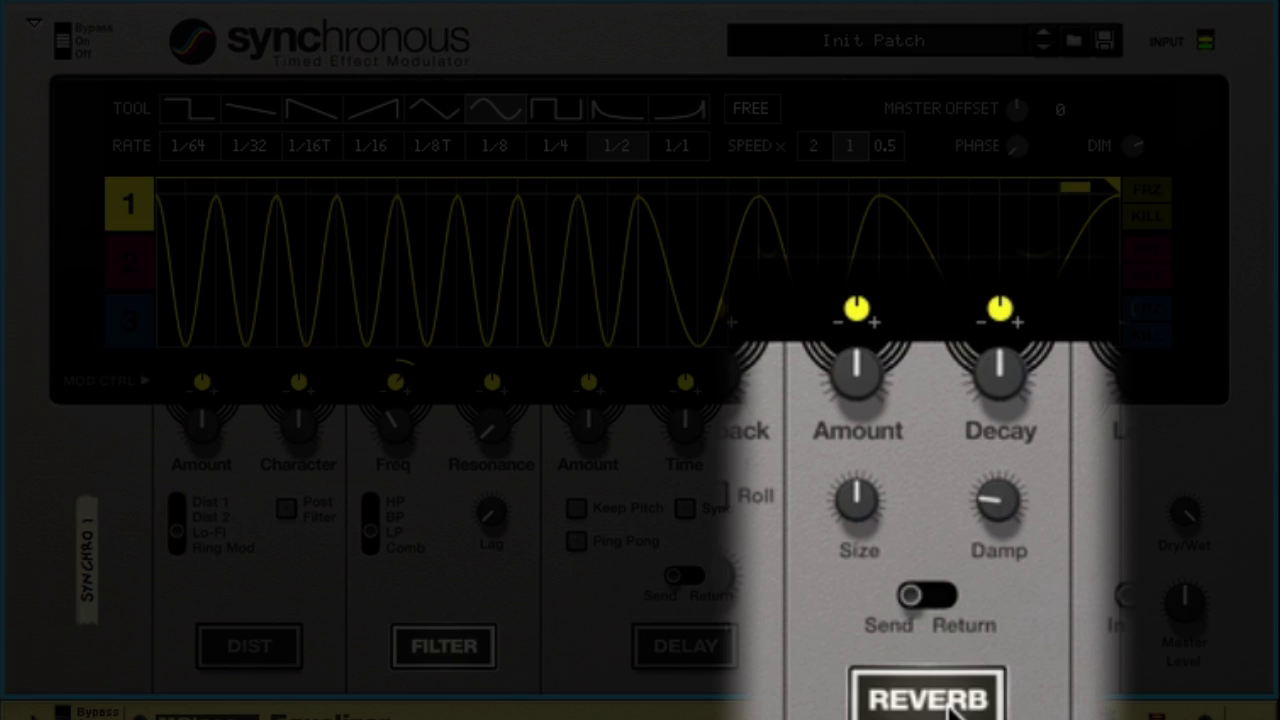
Step: Lengthen the reverb decay past 60%, lower damping, and return reverb amount to 12 o'clock
{"action": "left_click_drag", "start_coordinate": [880, 428], "coordinate": [835, 370]}
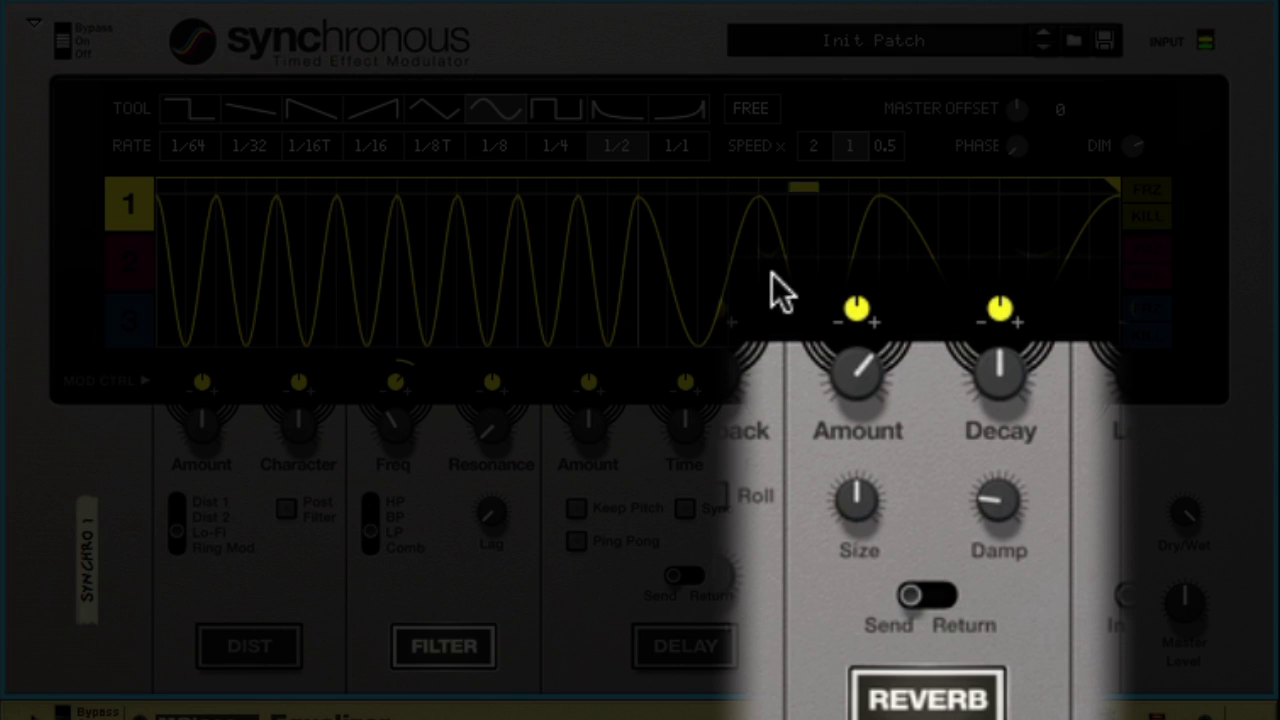
{"action": "left_click_drag", "start_coordinate": [998, 374], "coordinate": [898, 302]}
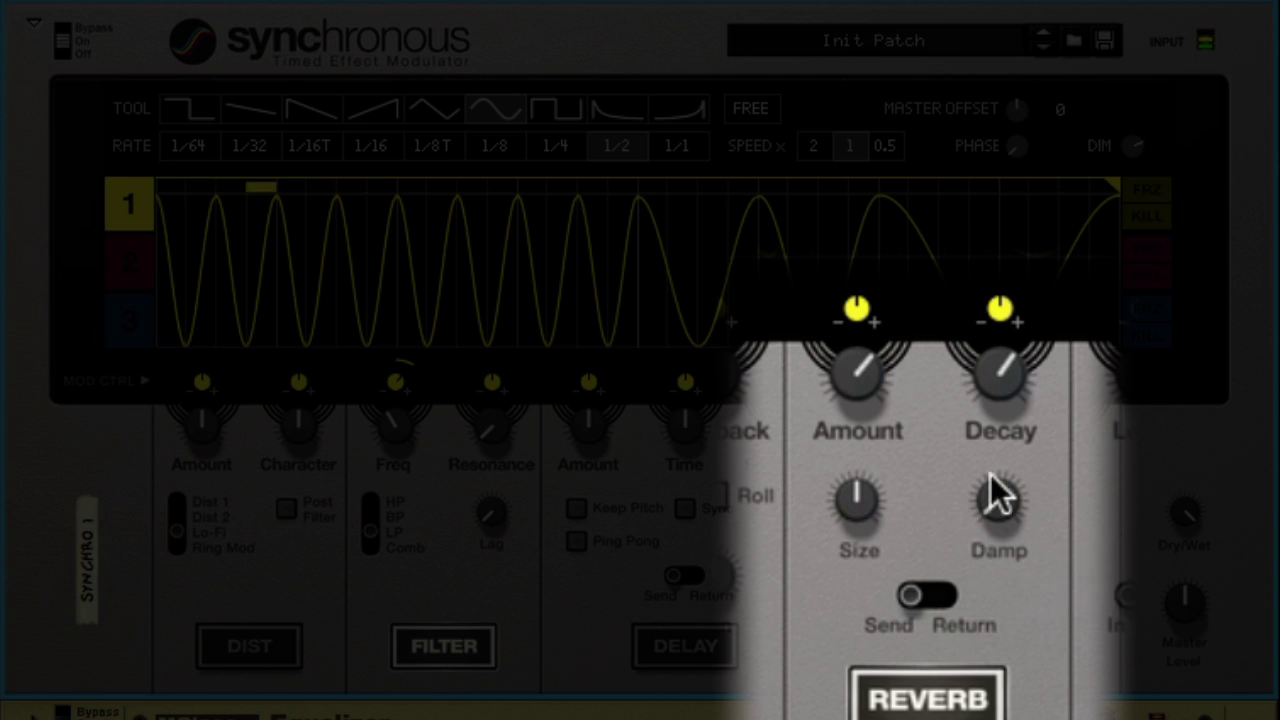
{"action": "left_click_drag", "start_coordinate": [993, 366], "coordinate": [912, 311]}
{"action": "left_click_drag", "start_coordinate": [998, 498], "coordinate": [1003, 551]}
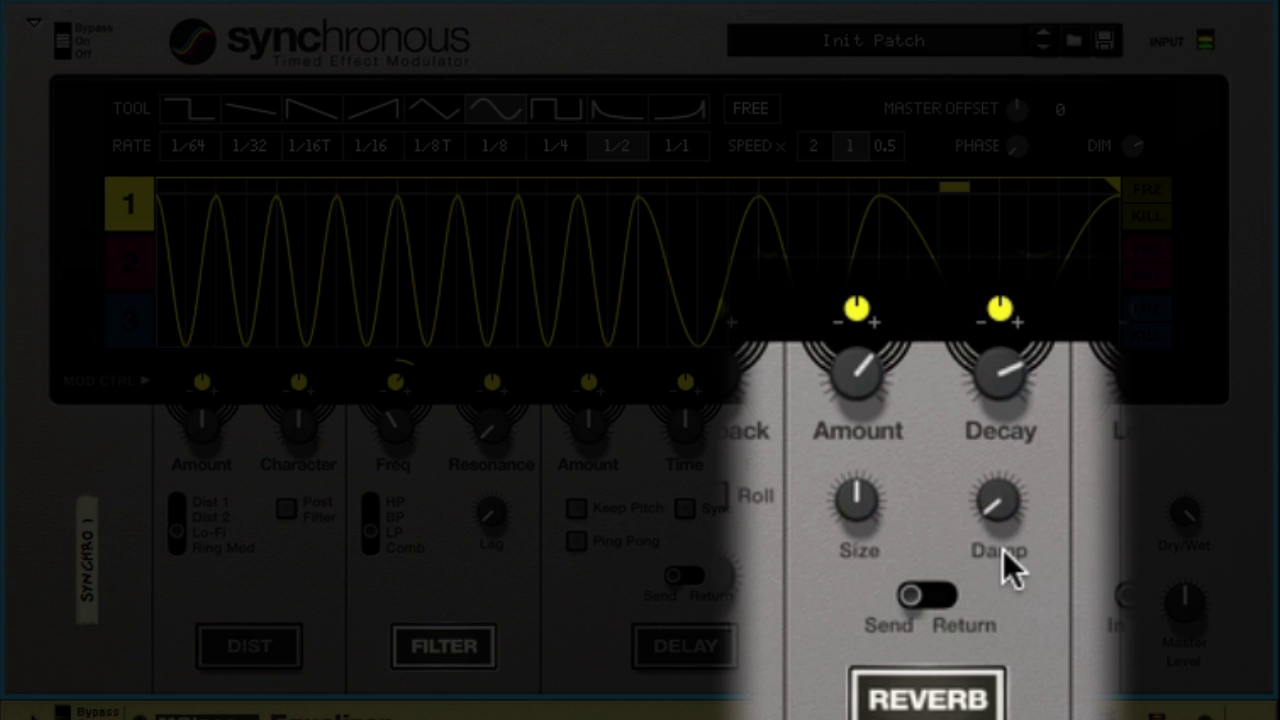
{"action": "left_click_drag", "start_coordinate": [849, 366], "coordinate": [829, 471]}
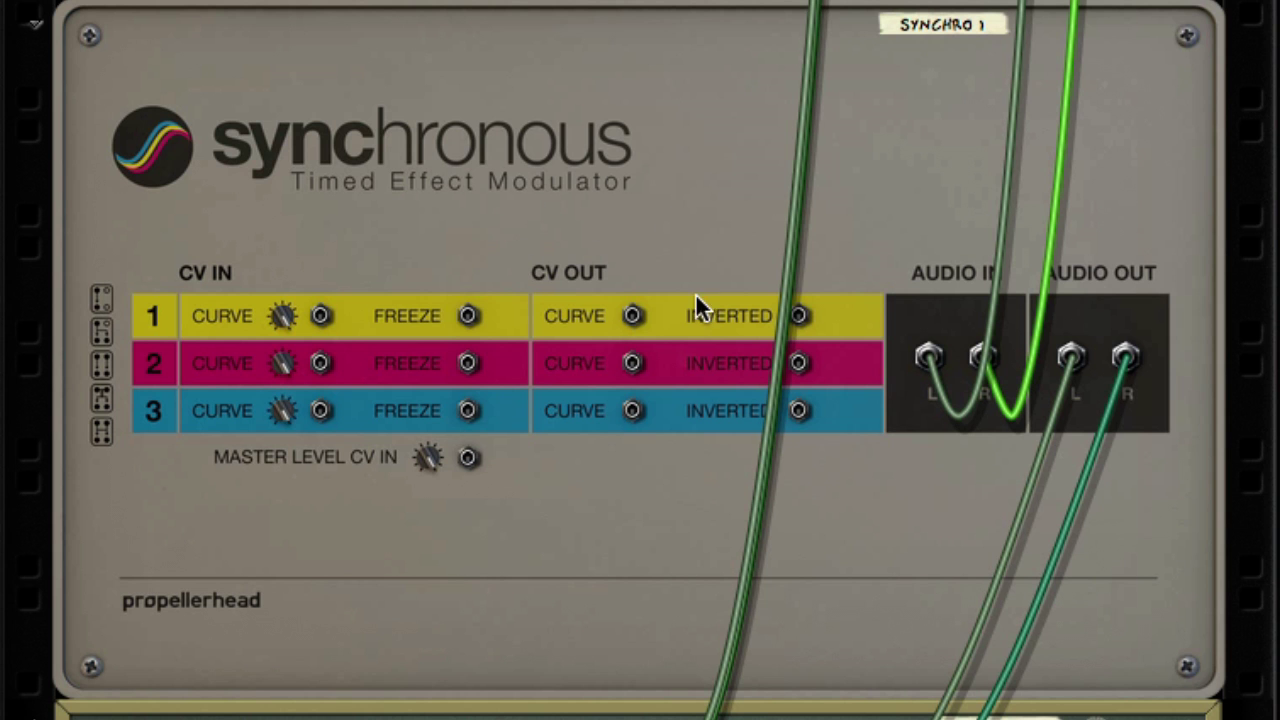
Step: Cable Synchronous CV OUT 1 Curve to the Antidote Pad's CV input on the back panel
{"action": "left_click_drag", "start_coordinate": [630, 318], "coordinate": [887, 92]}
Step: Route CV 1 to Pitch Fine in modulation matrix row 3 with an amount of 24
{"action": "key", "text": "Tab"}
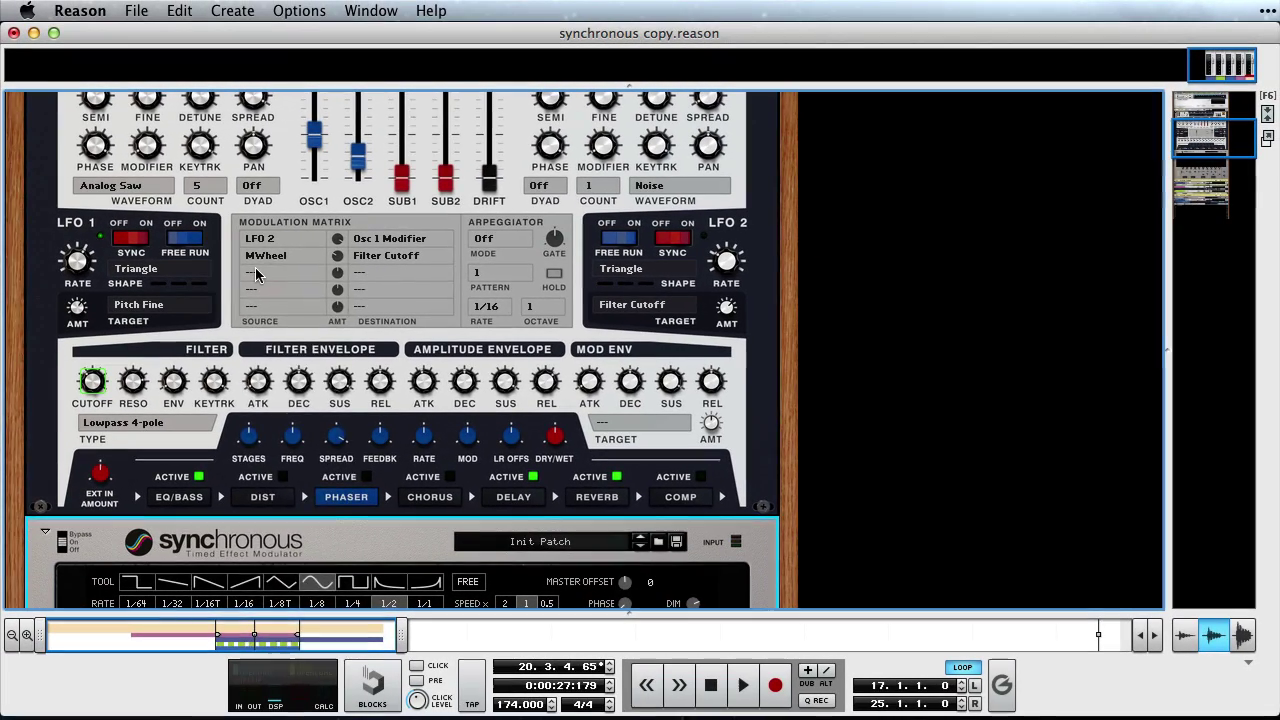
{"action": "left_click", "coordinate": [282, 277]}
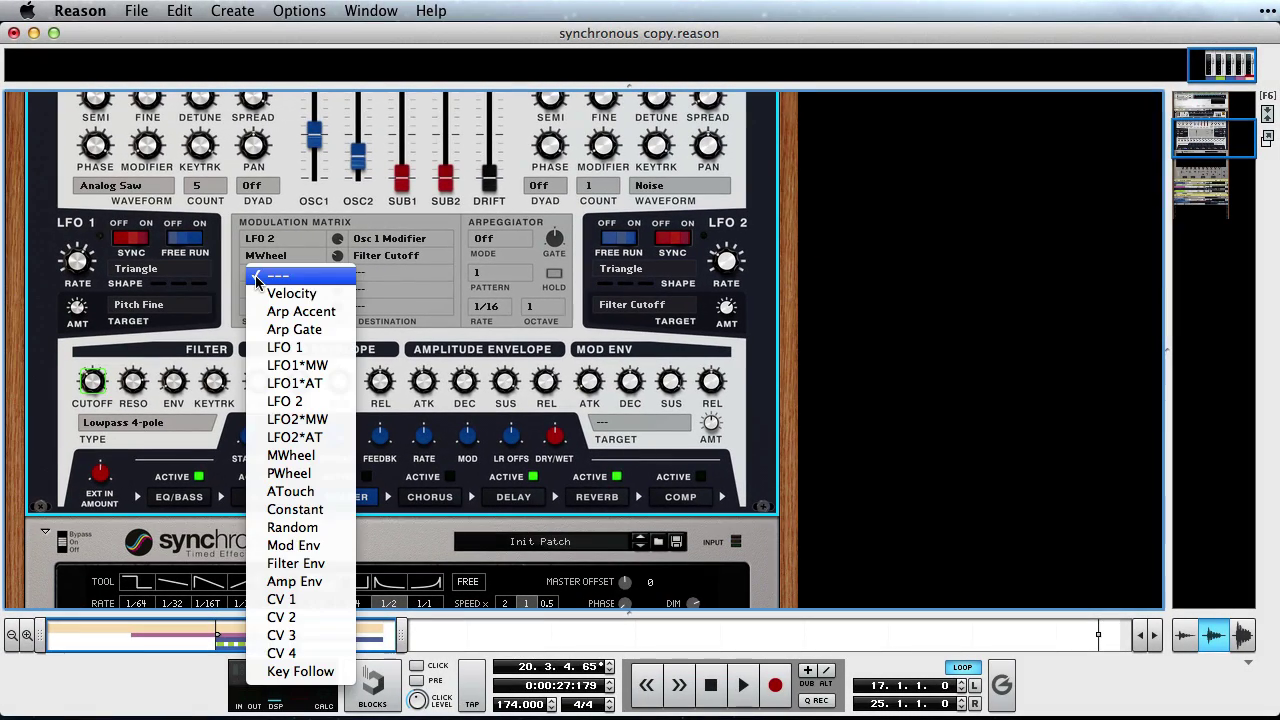
{"action": "left_click", "coordinate": [284, 601]}
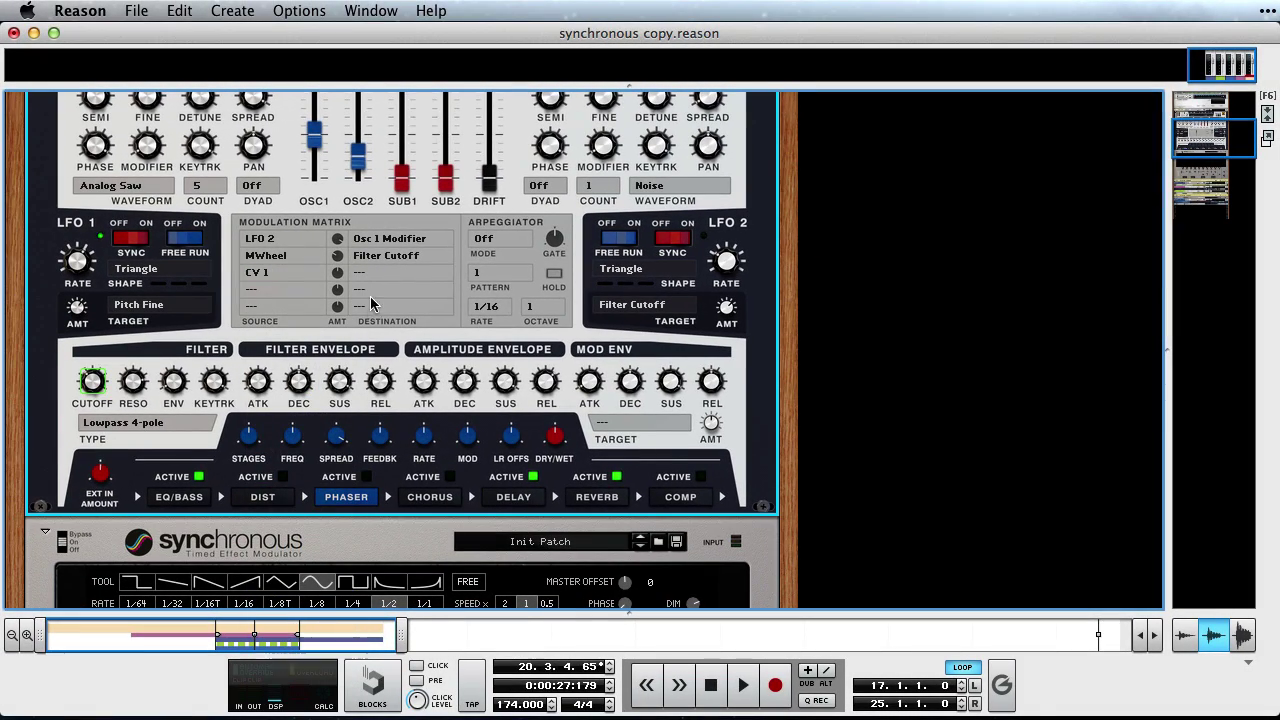
{"action": "left_click", "coordinate": [384, 278]}
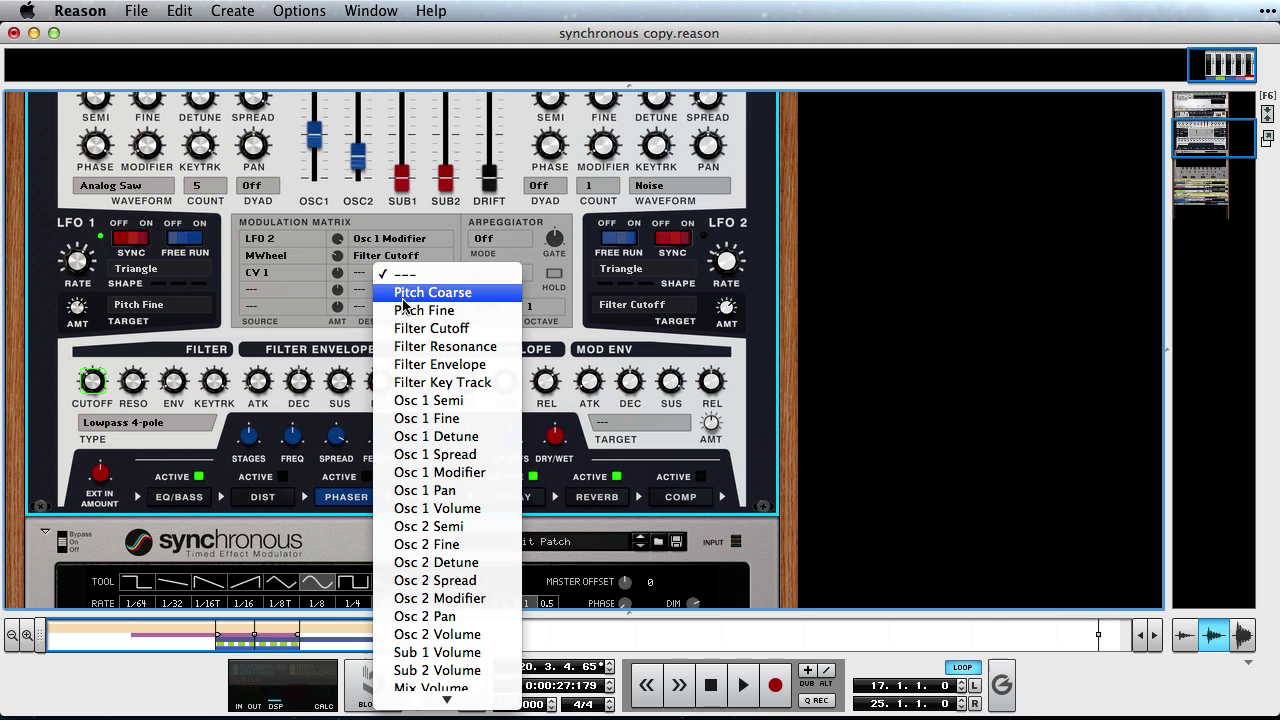
{"action": "left_click", "coordinate": [405, 309]}
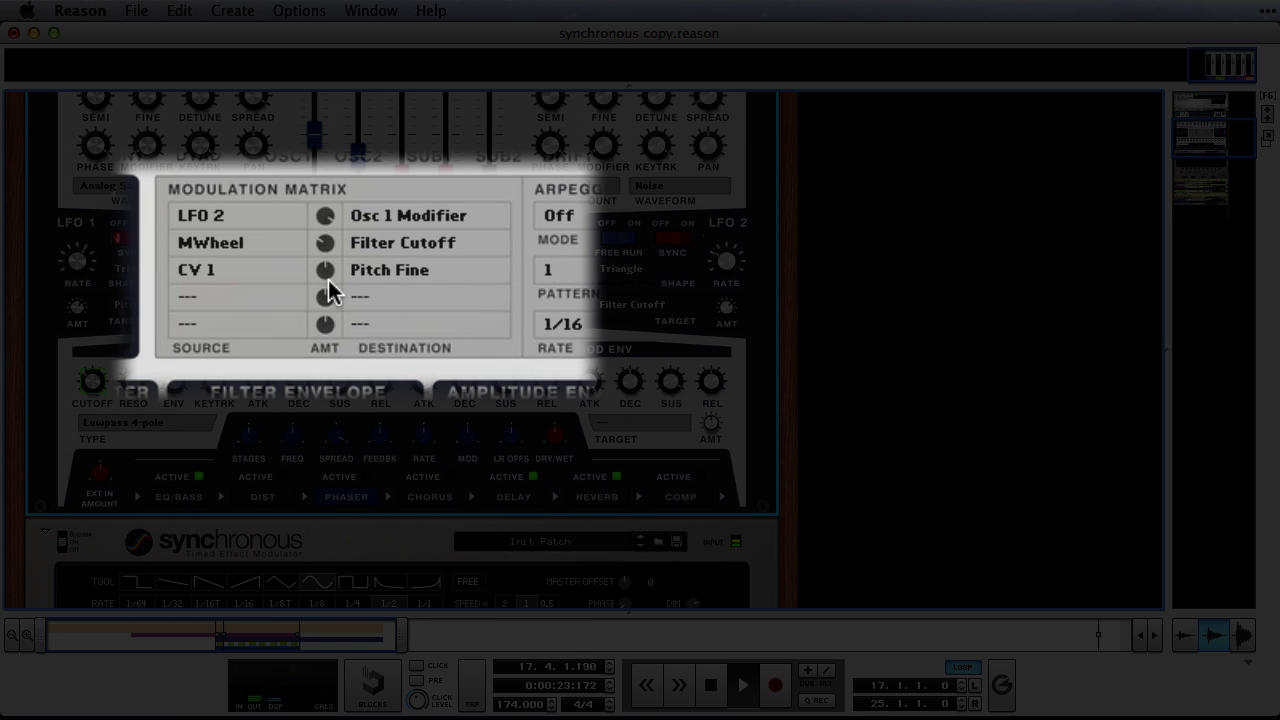
{"action": "left_click_drag", "start_coordinate": [328, 280], "coordinate": [270, 243]}
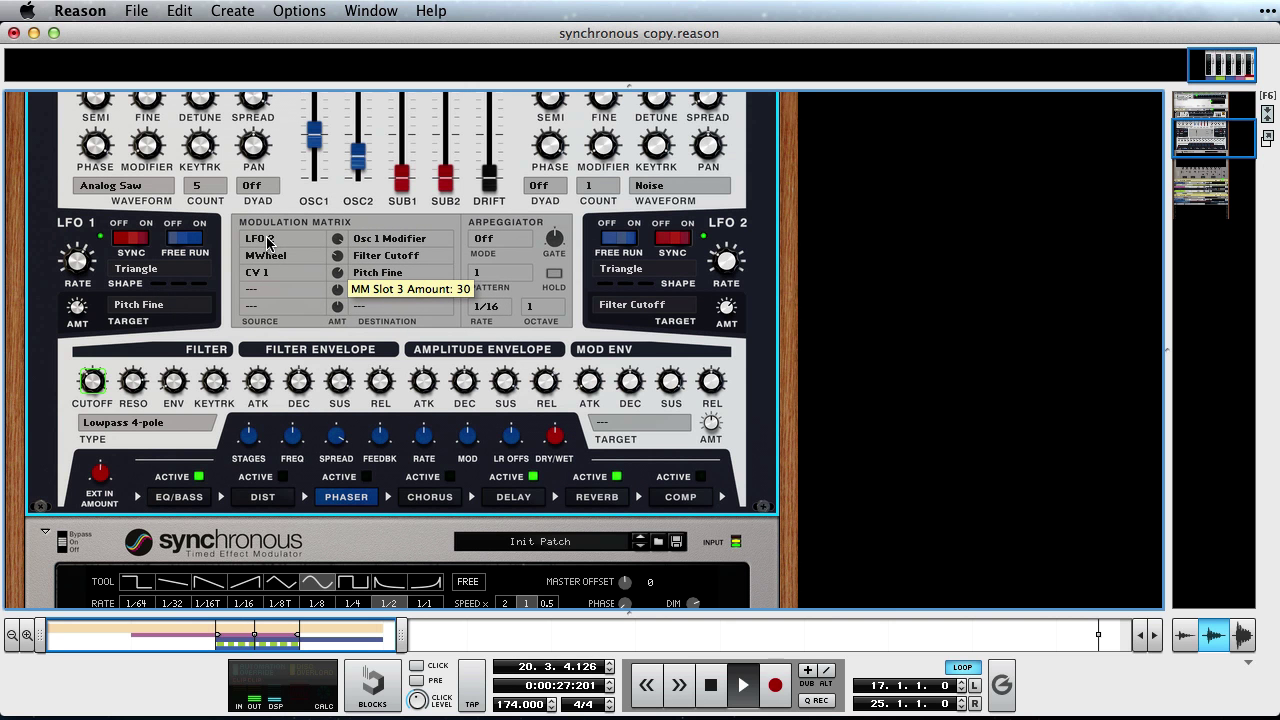
{"action": "left_click_drag", "start_coordinate": [268, 243], "coordinate": [298, 252]}
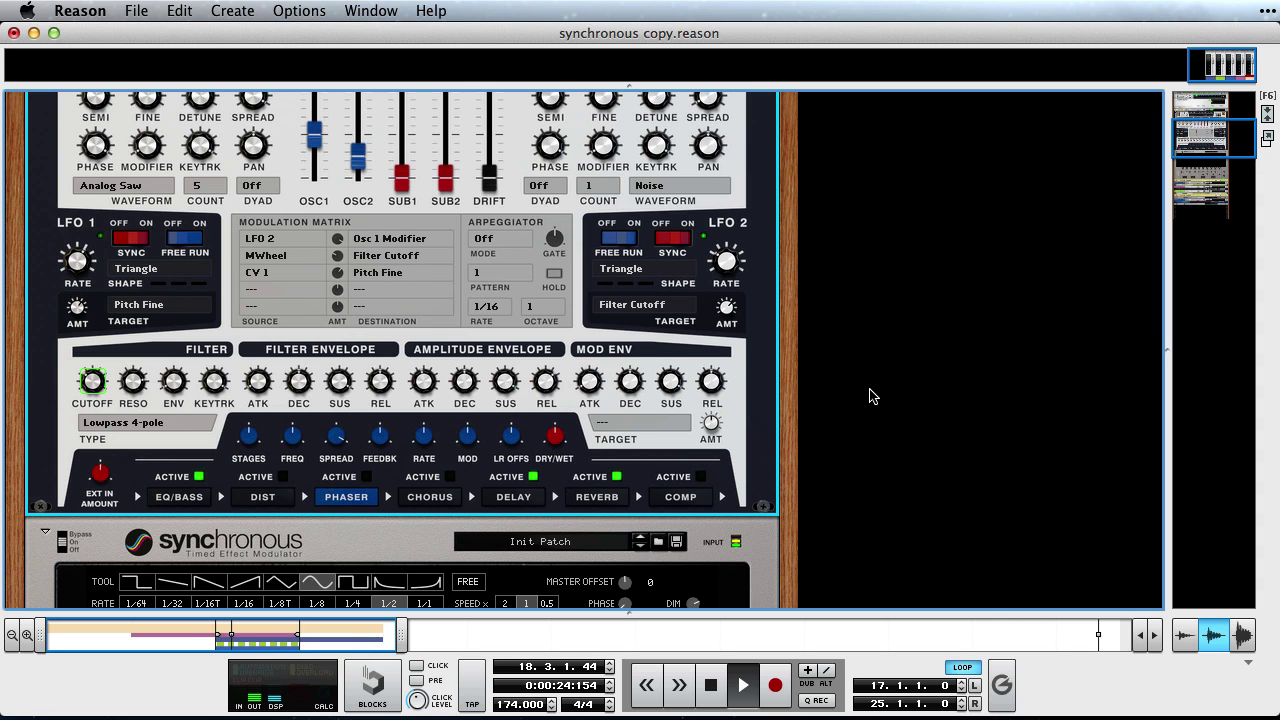
Step: Stop playback, enlarge the sequencer, and take the Pad track off solo
{"action": "key", "text": "space"}
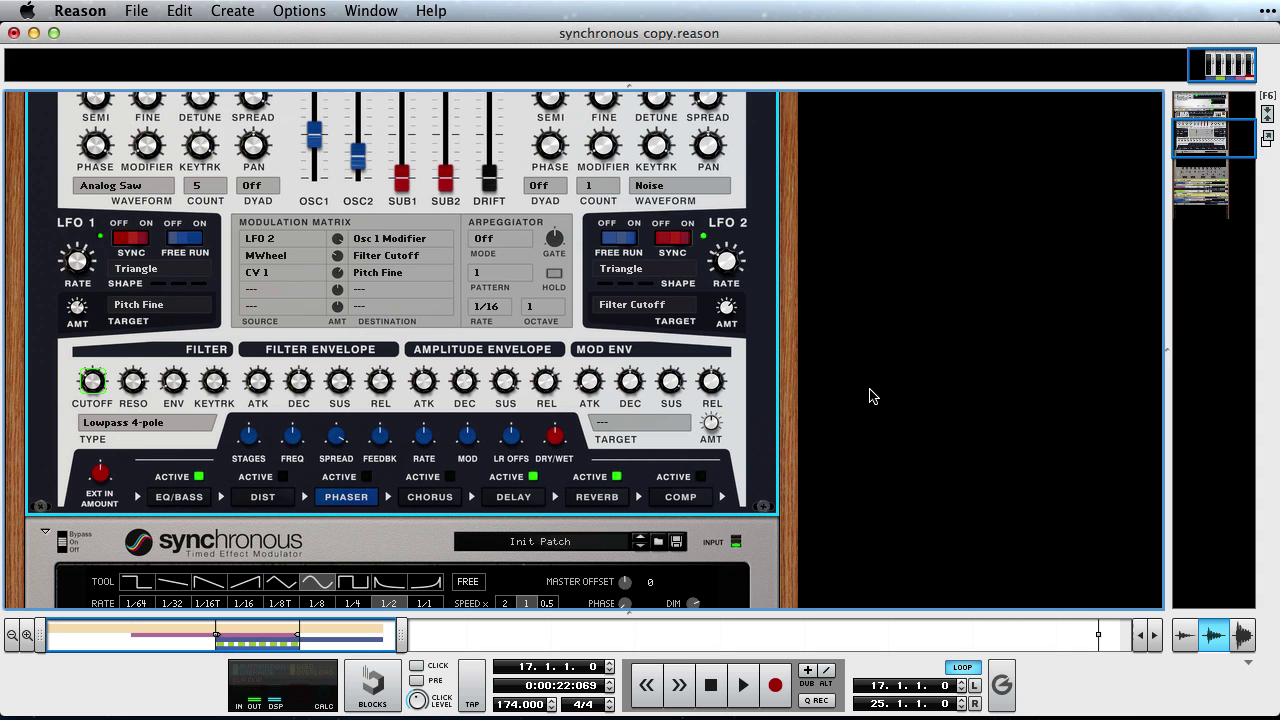
{"action": "scroll", "coordinate": [863, 397], "scroll_direction": "down", "scroll_amount": 5}
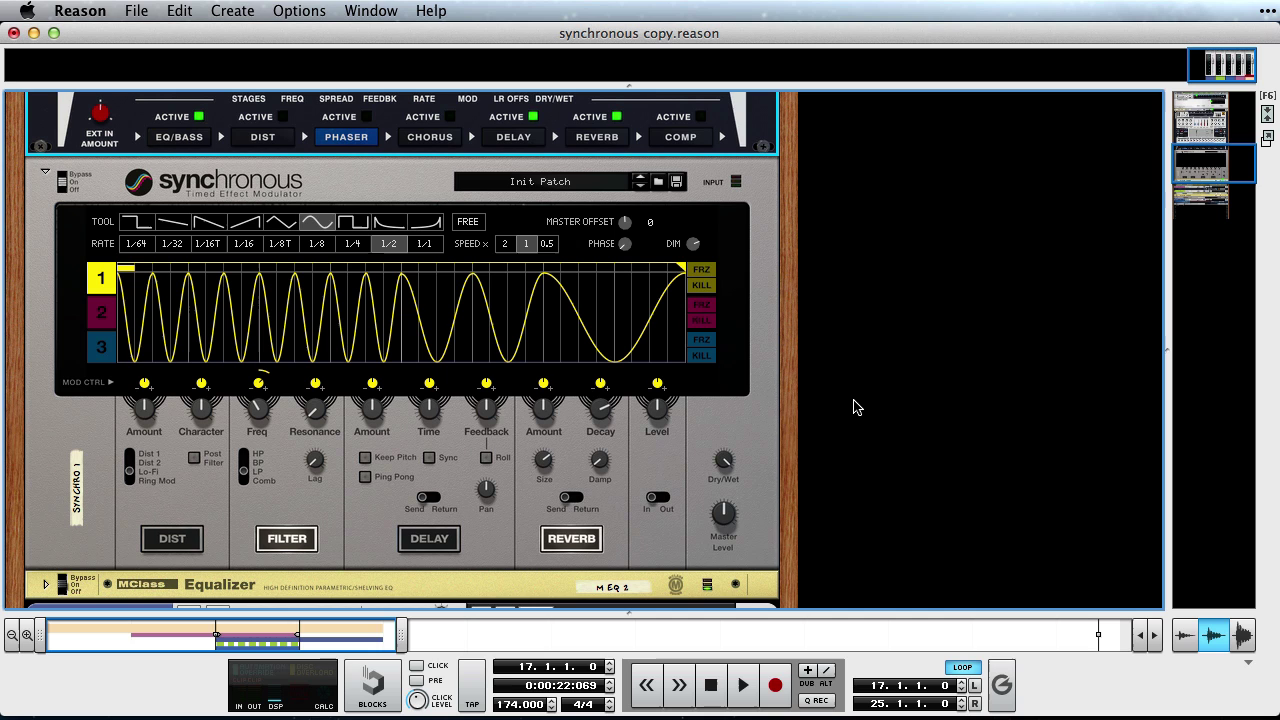
{"action": "left_click_drag", "start_coordinate": [1192, 164], "coordinate": [1171, 144]}
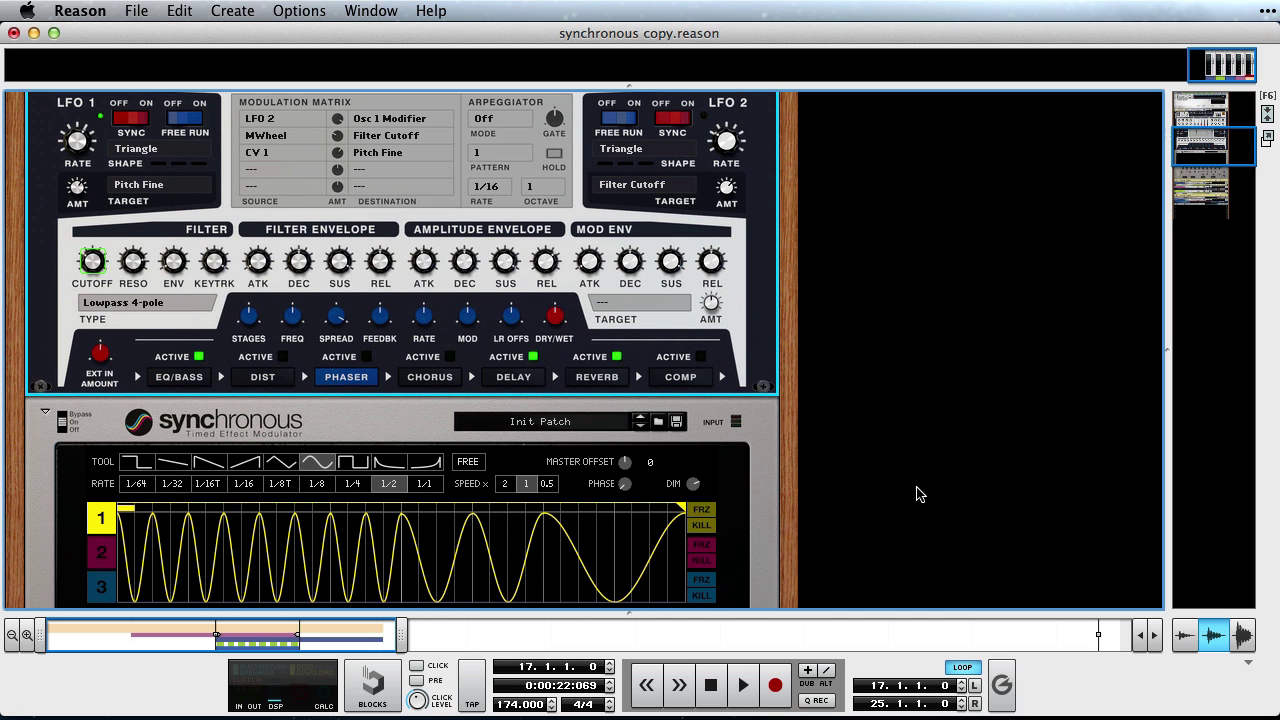
{"action": "left_click_drag", "start_coordinate": [731, 617], "coordinate": [526, 101]}
{"action": "left_click", "coordinate": [107, 164]}
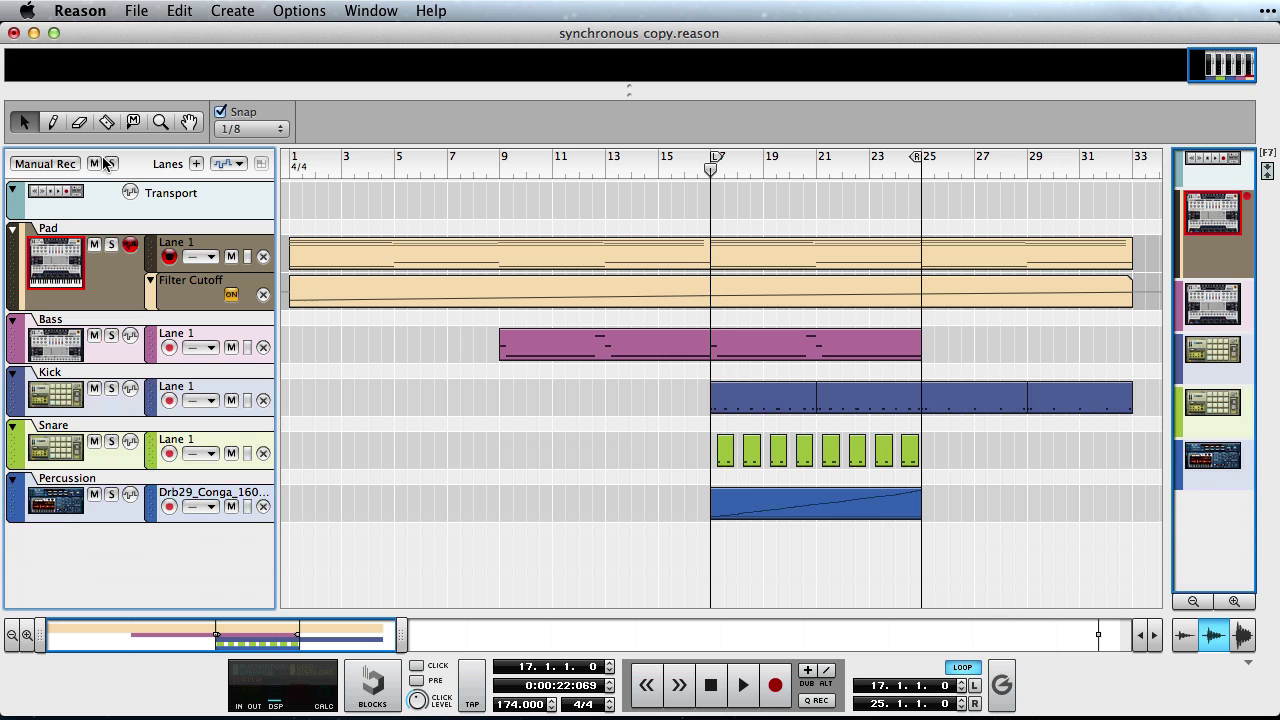
Step: Play the full arrangement with the Synchronous lane 1 curve visible in the rack
{"action": "key", "text": "space"}
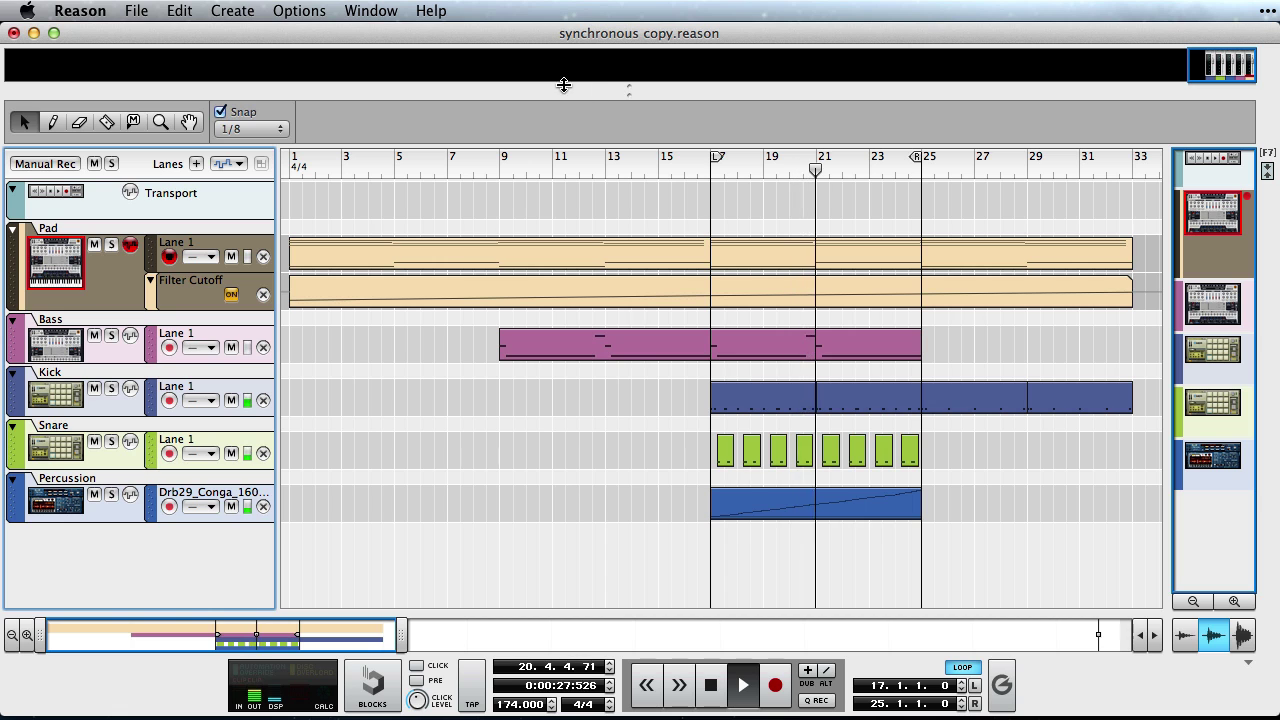
{"action": "left_click_drag", "start_coordinate": [546, 97], "coordinate": [529, 526]}
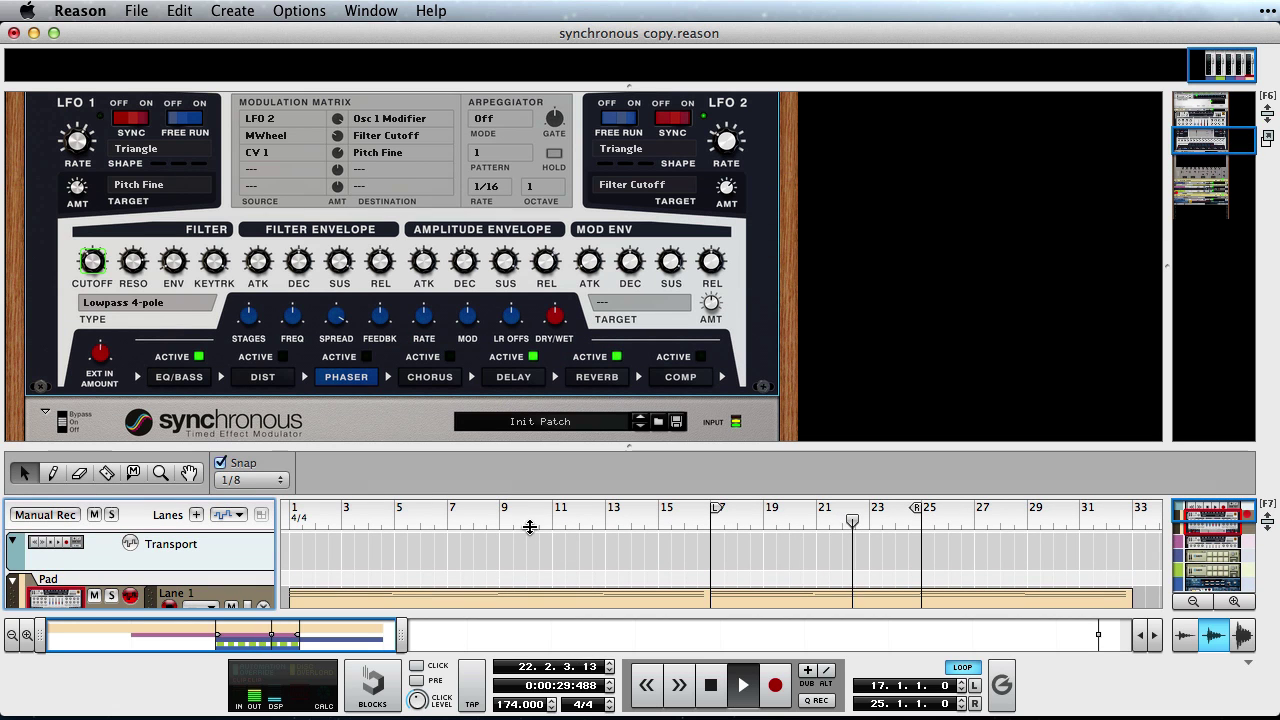
{"action": "left_click_drag", "start_coordinate": [1200, 144], "coordinate": [1184, 165]}
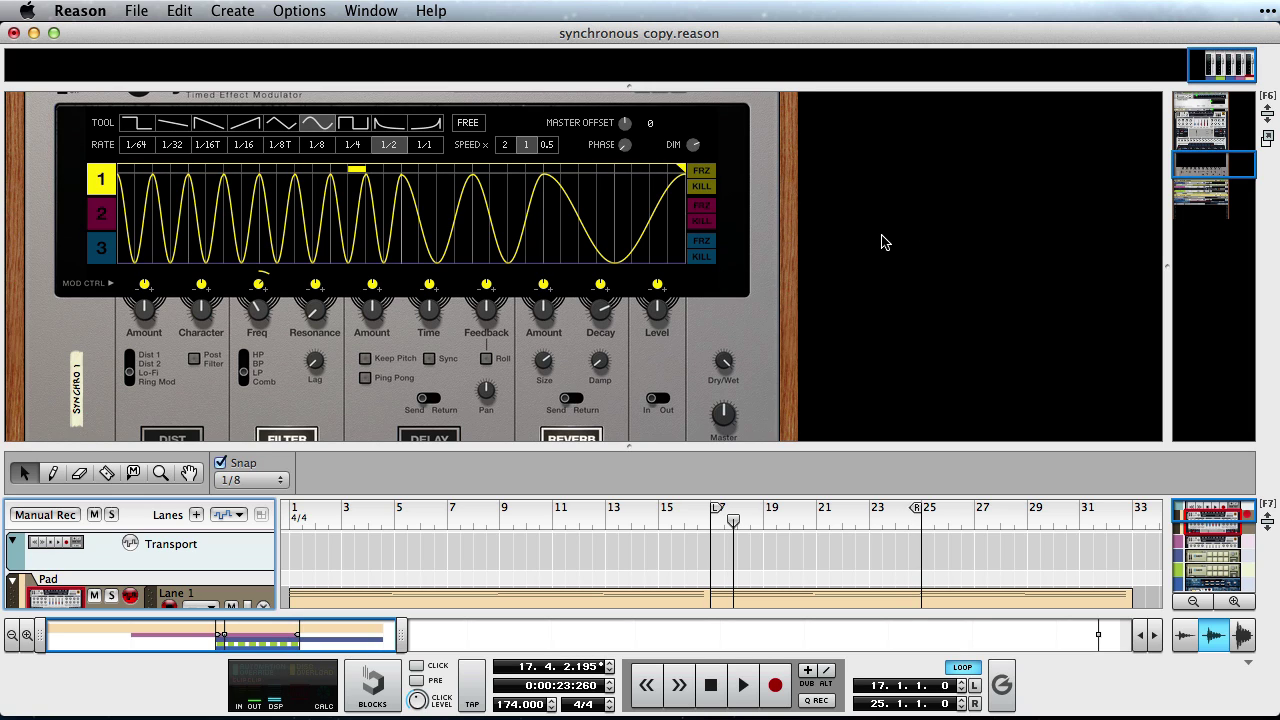
Step: In the mixer, route Bass and Pad to a new output bus and show Bus 1 in the rack
{"action": "key", "text": "F5"}
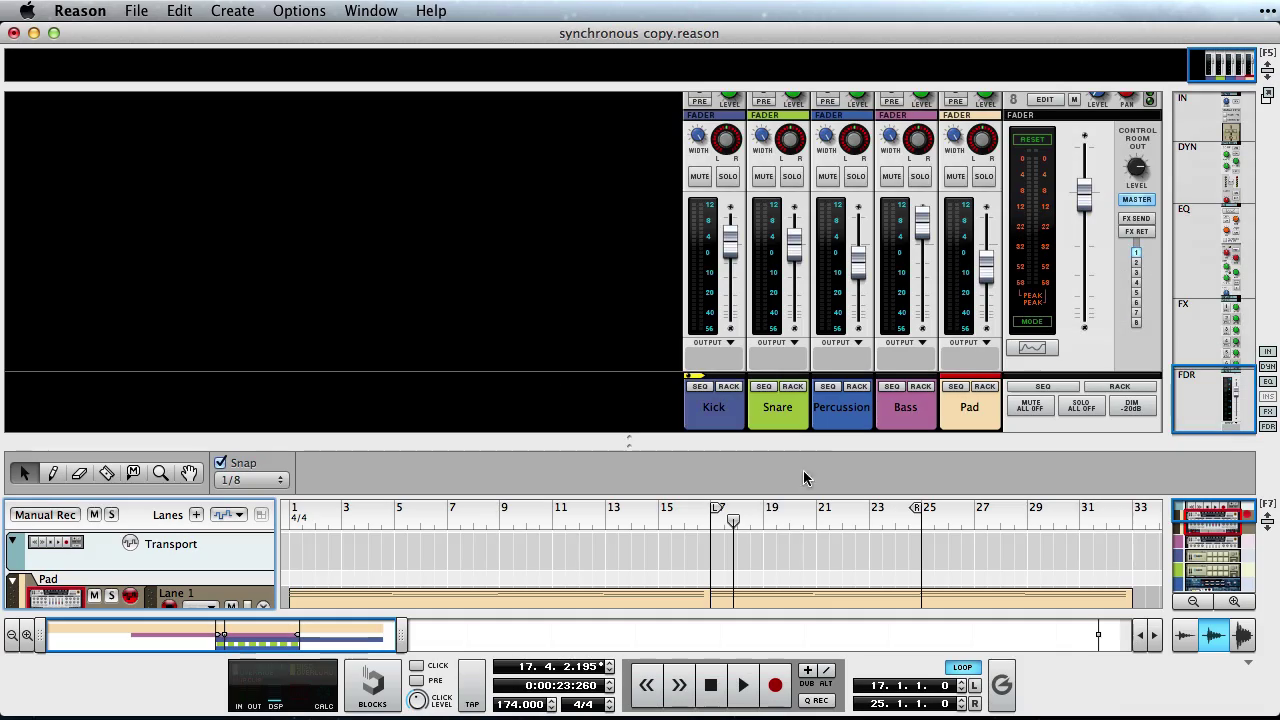
{"action": "left_click_drag", "start_coordinate": [889, 440], "coordinate": [886, 680]}
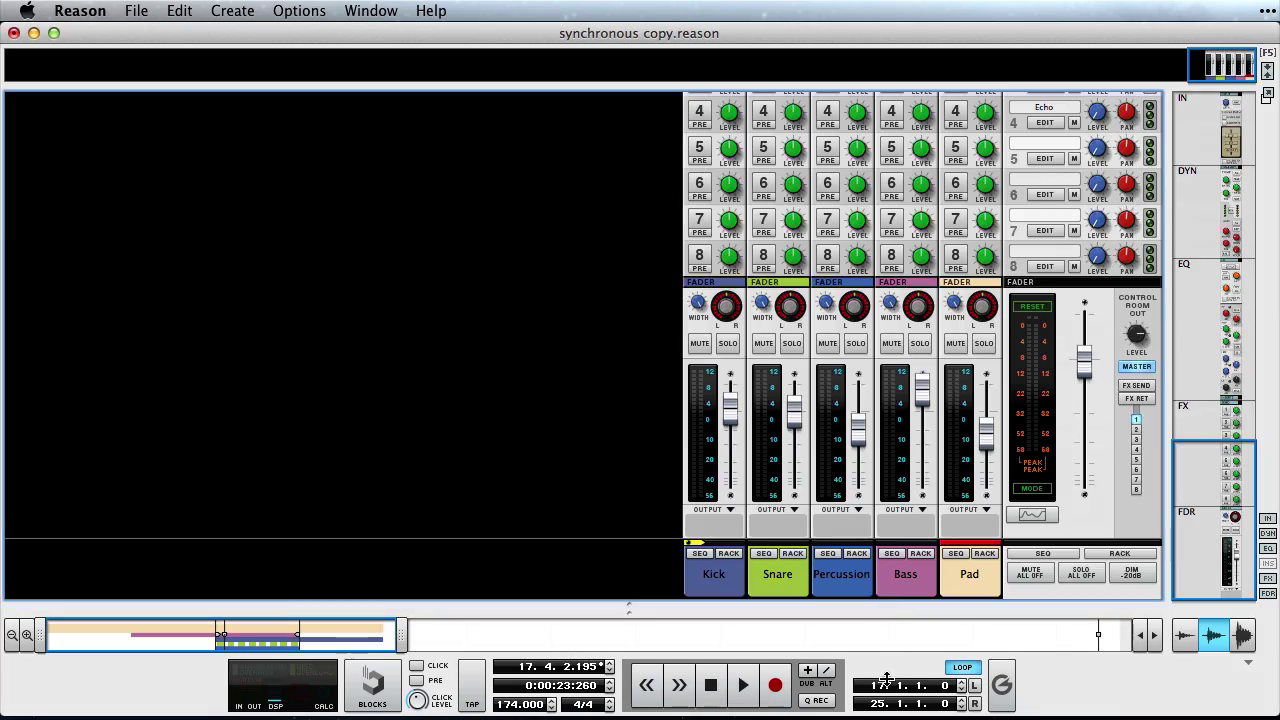
{"action": "left_click", "coordinate": [923, 582], "text": "shift"}
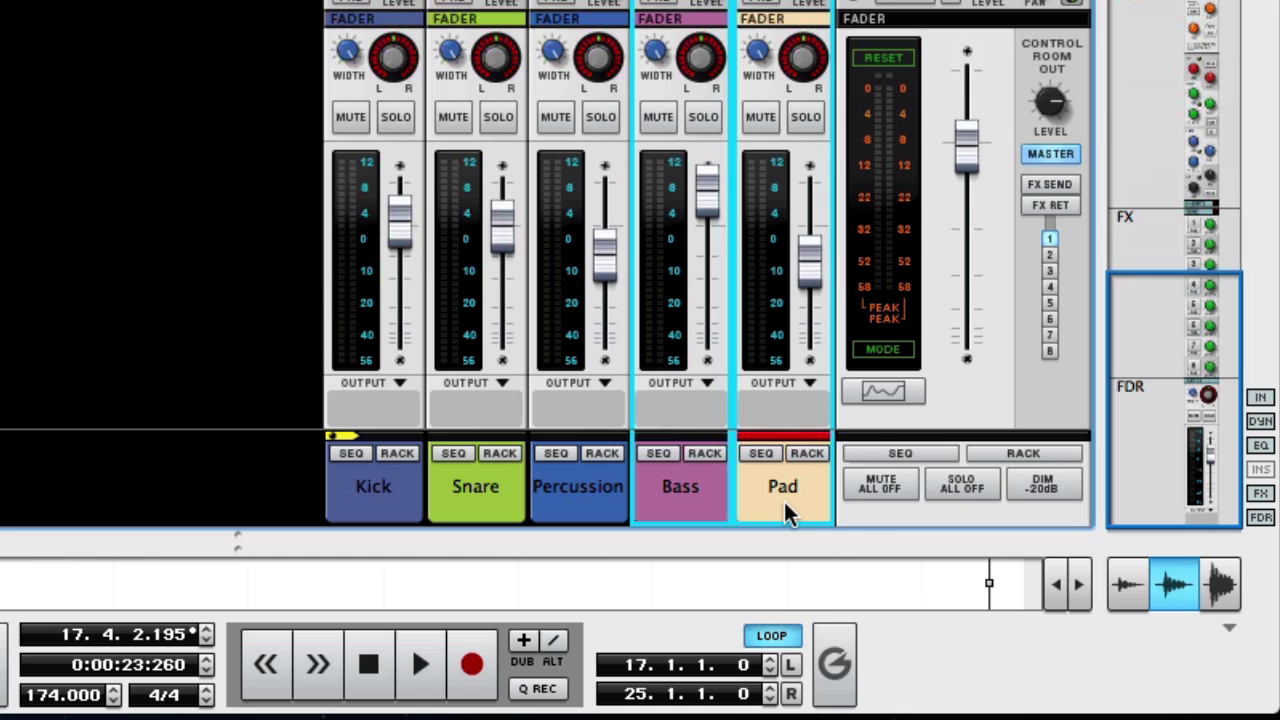
{"action": "right_click", "coordinate": [779, 509]}
{"action": "mouse_move", "coordinate": [826, 600]}
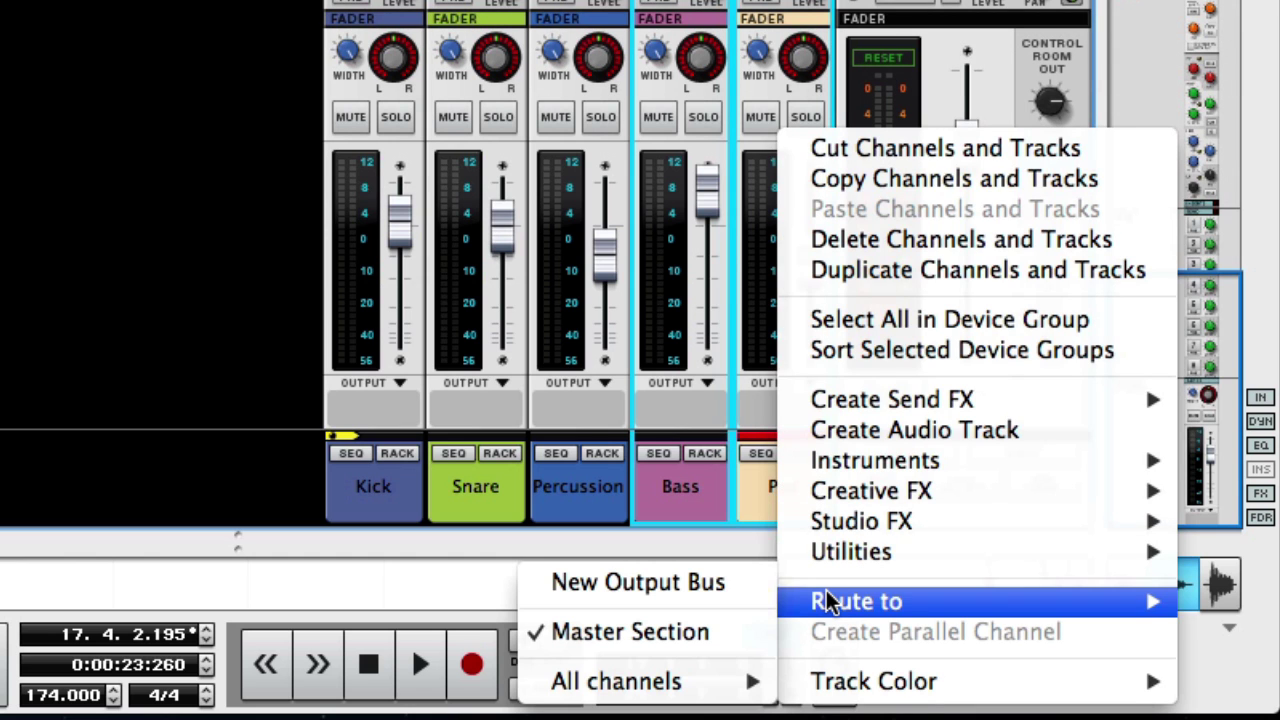
{"action": "left_click", "coordinate": [716, 582]}
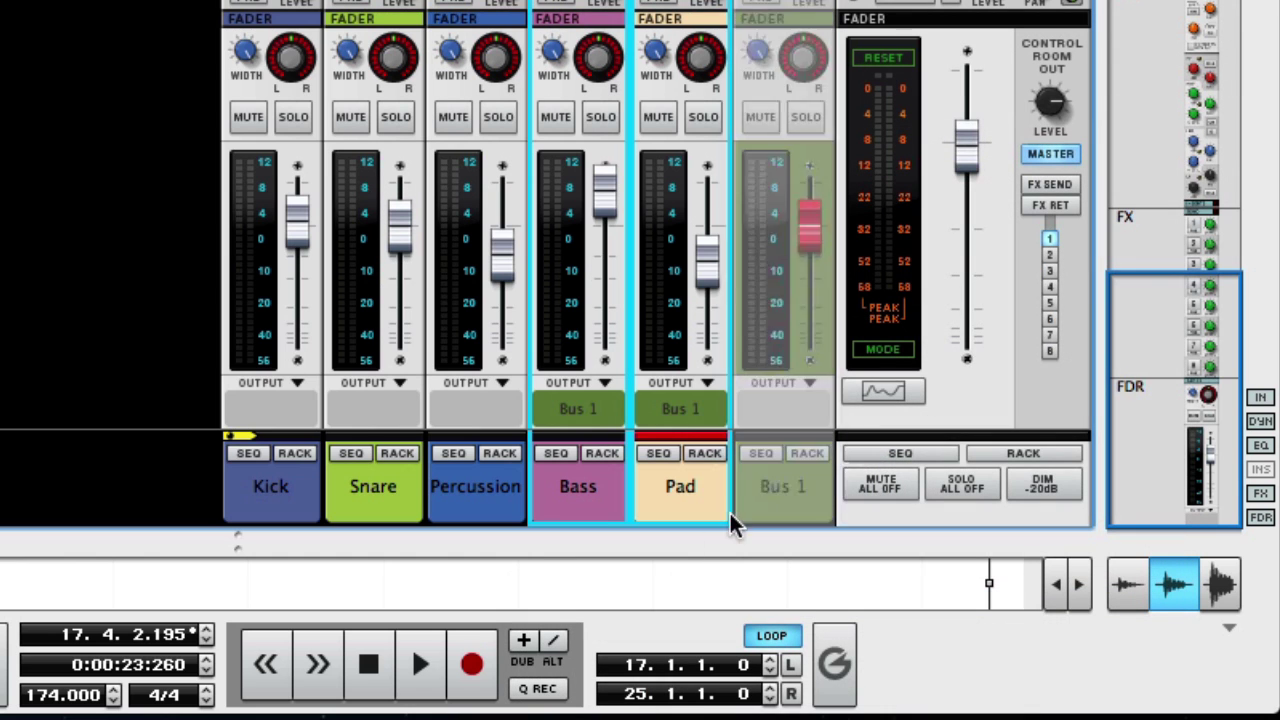
{"action": "left_click", "coordinate": [810, 454]}
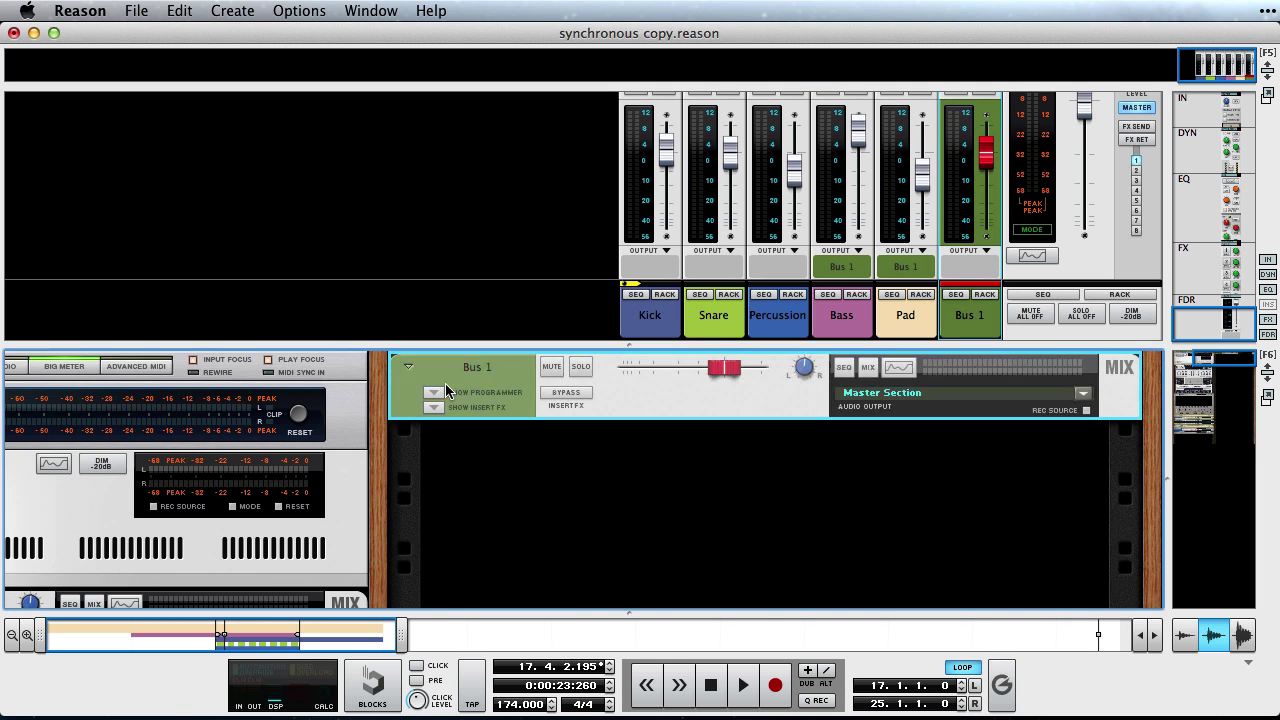
Step: Insert a Synchronous Effect Modulator from Creative FX into Bus 1's insert effects
{"action": "left_click", "coordinate": [432, 407]}
{"action": "right_click", "coordinate": [491, 437]}
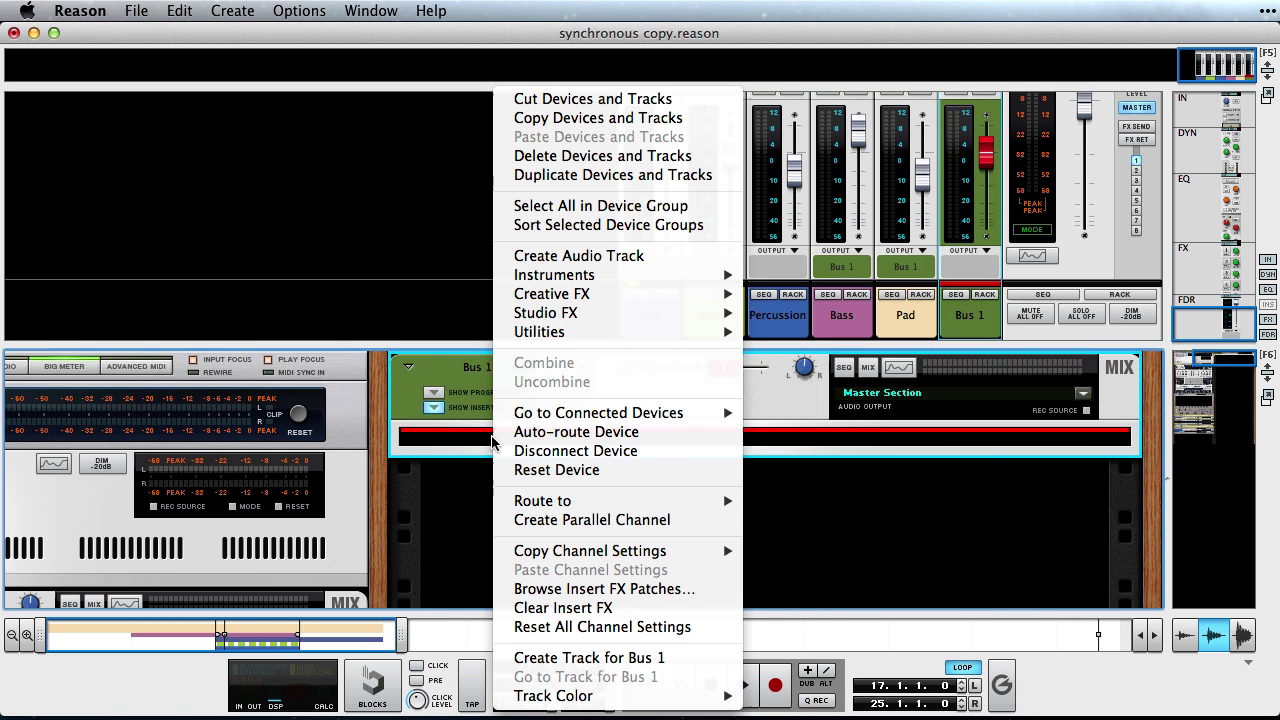
{"action": "mouse_move", "coordinate": [519, 300]}
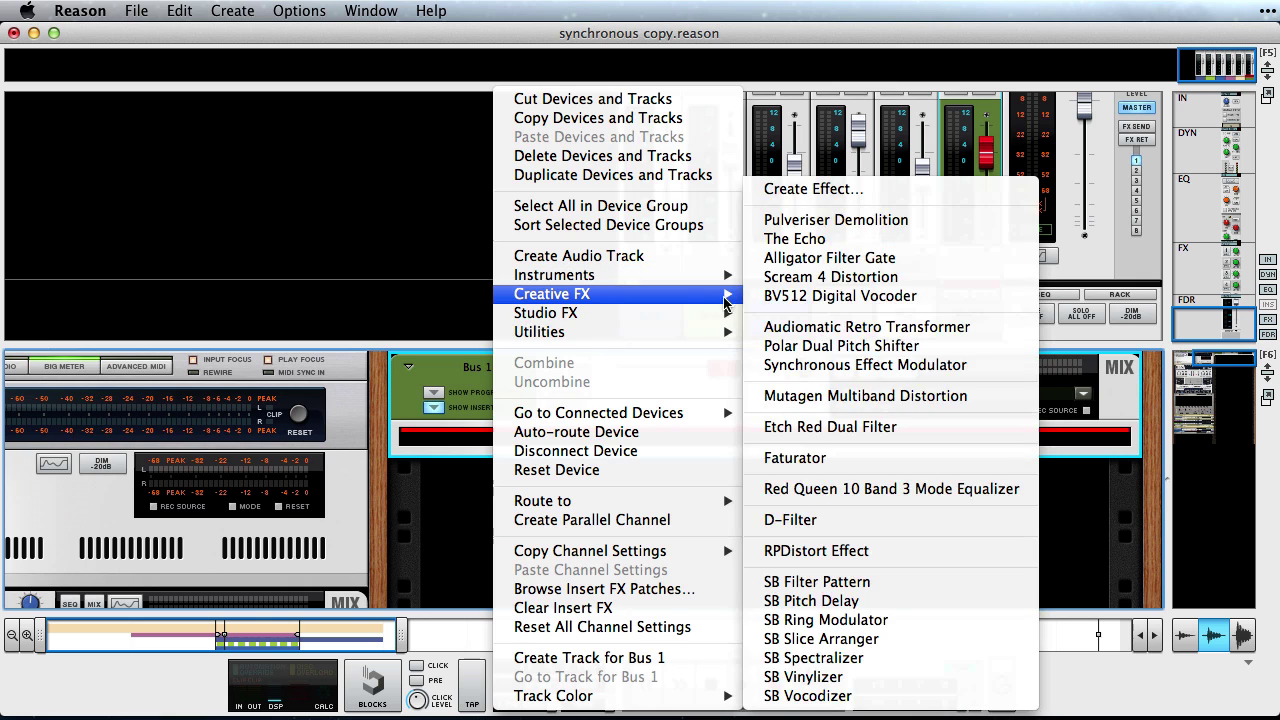
{"action": "left_click", "coordinate": [850, 365]}
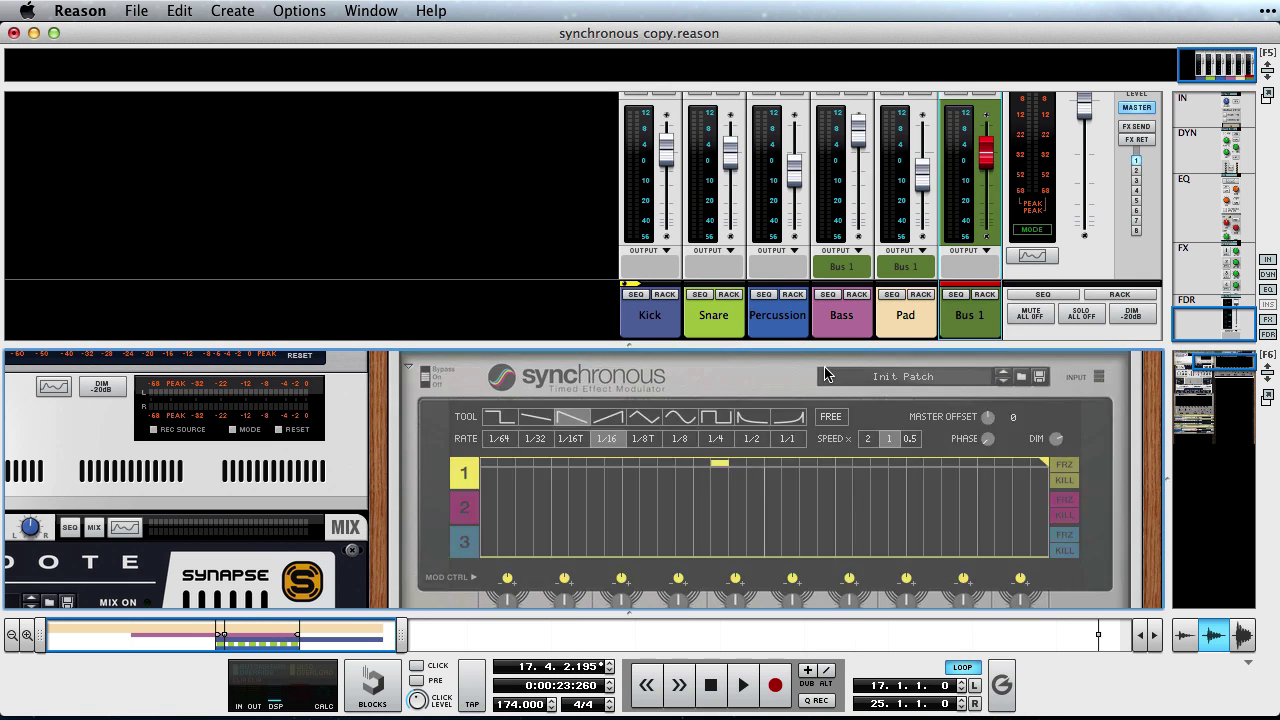
{"action": "left_click_drag", "start_coordinate": [805, 345], "coordinate": [750, 175]}
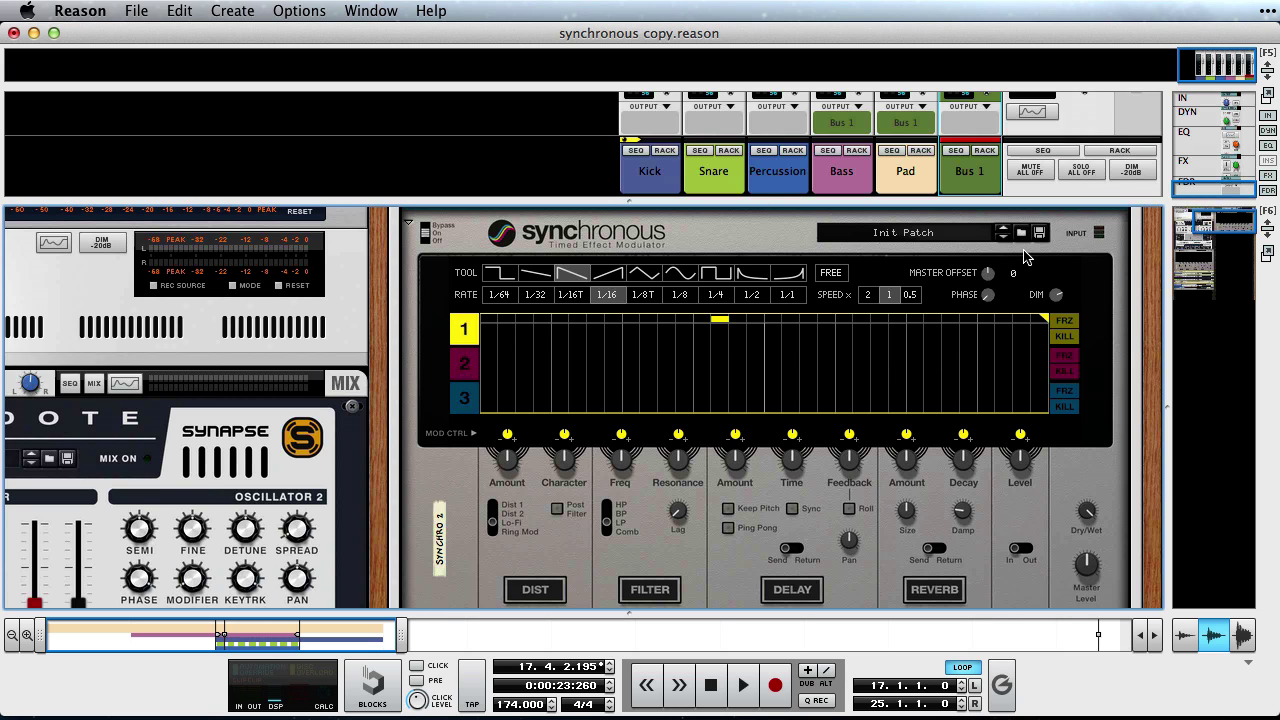
Step: Load the Long Sidechain patch from Effect Patches › Pumping on the new Synchronous
{"action": "left_click", "coordinate": [1021, 233]}
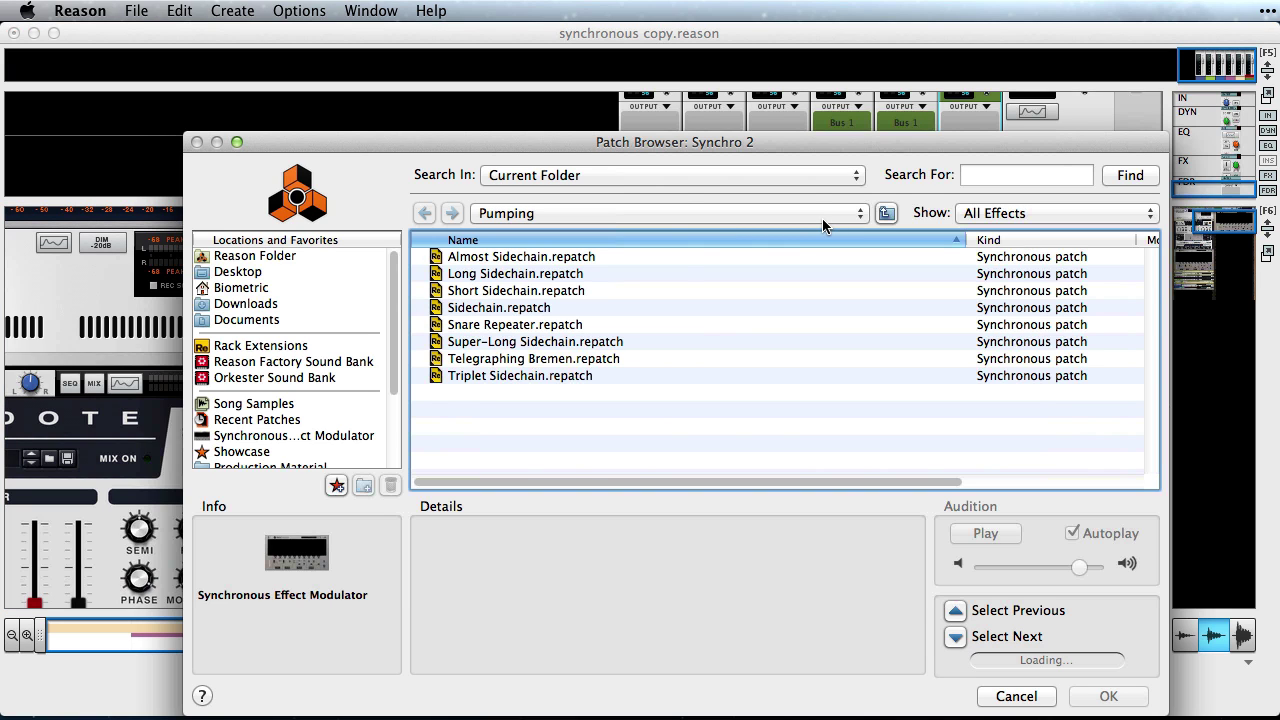
{"action": "left_click", "coordinate": [258, 437]}
{"action": "double_click", "coordinate": [471, 342]}
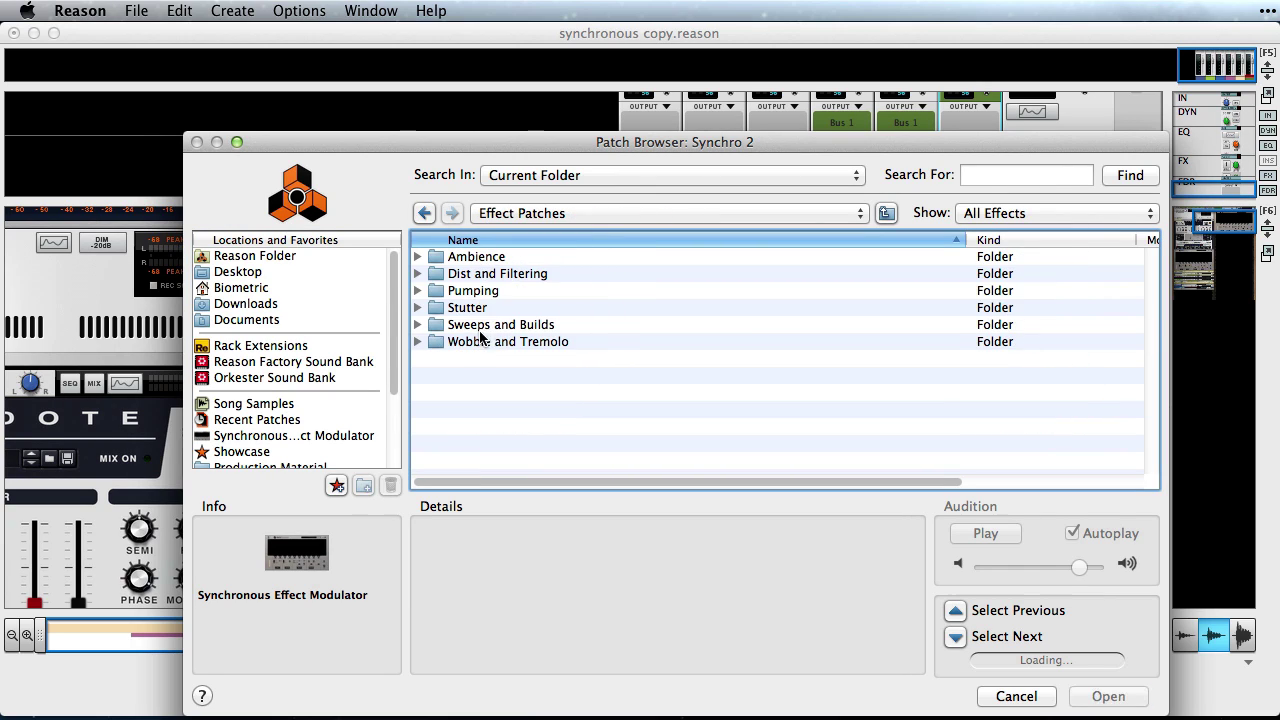
{"action": "double_click", "coordinate": [478, 292]}
{"action": "left_click", "coordinate": [478, 274]}
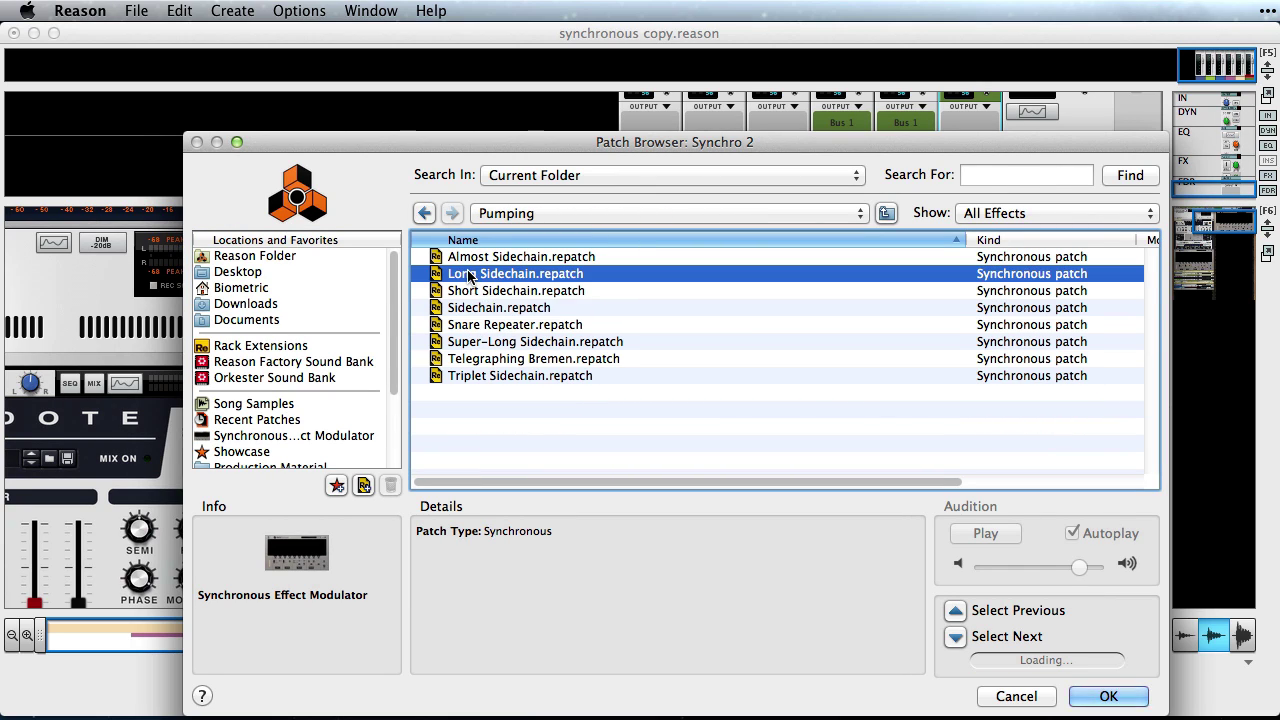
{"action": "double_click", "coordinate": [475, 275]}
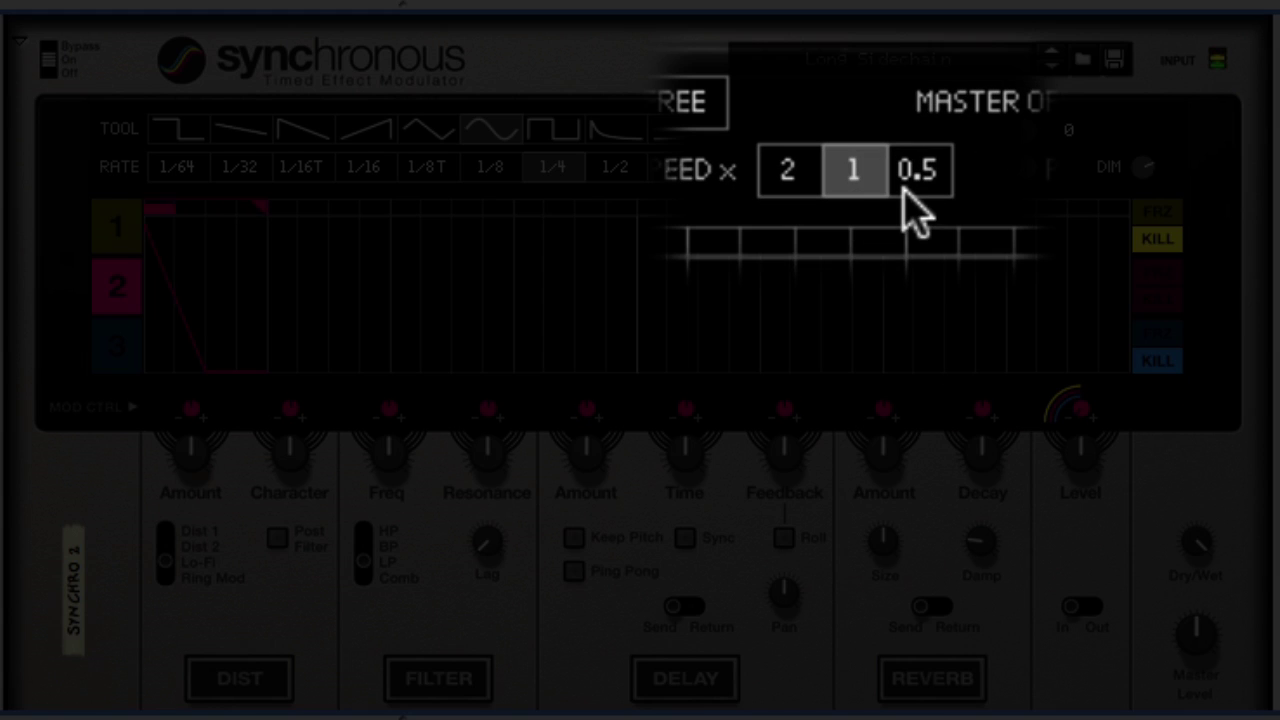
Step: Set the Synchronous SPEED x to 0.5 so the Long Sidechain pattern runs at half speed
{"action": "left_click", "coordinate": [905, 190]}
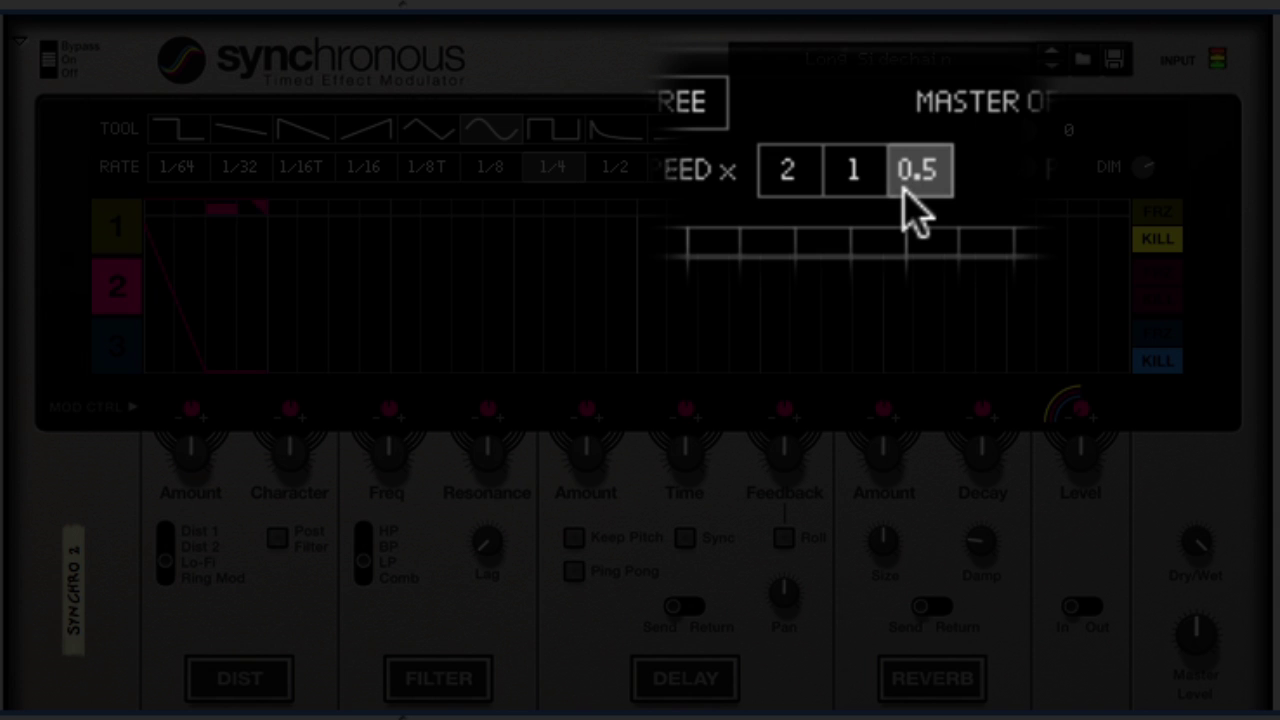